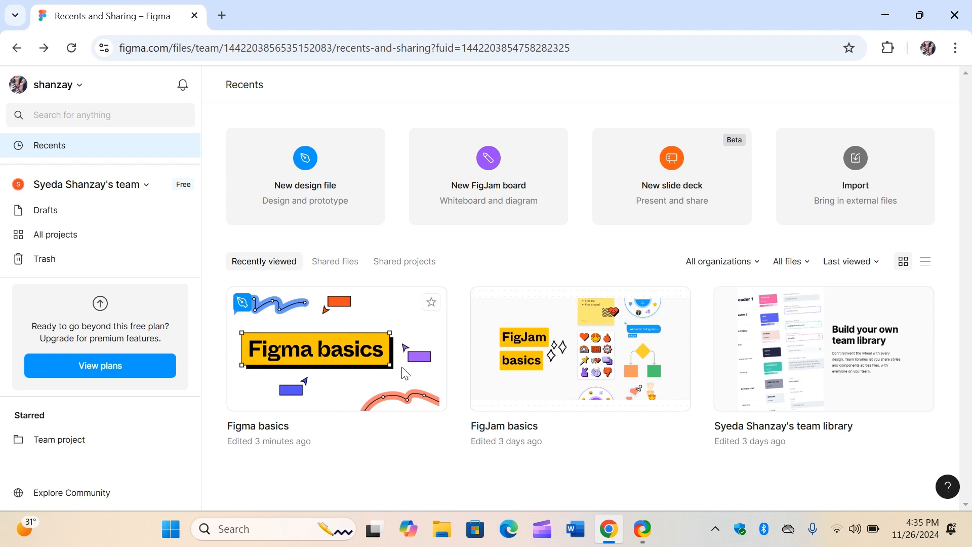
Open the Figma basics design file from the recent files and dismiss the UI kits tip.
{"action": "left_click", "coordinate": [340, 370]}
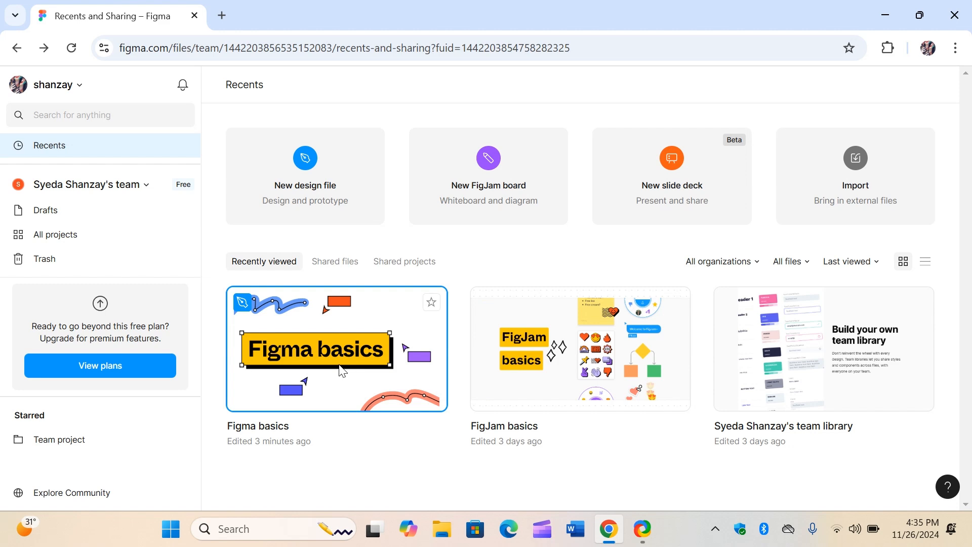
{"action": "double_click", "coordinate": [339, 368]}
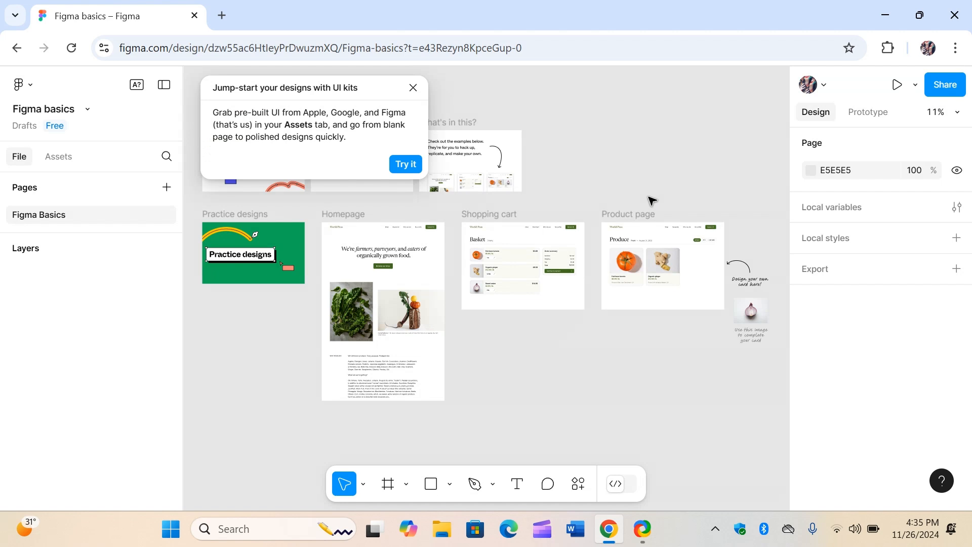
{"action": "left_click", "coordinate": [413, 88]}
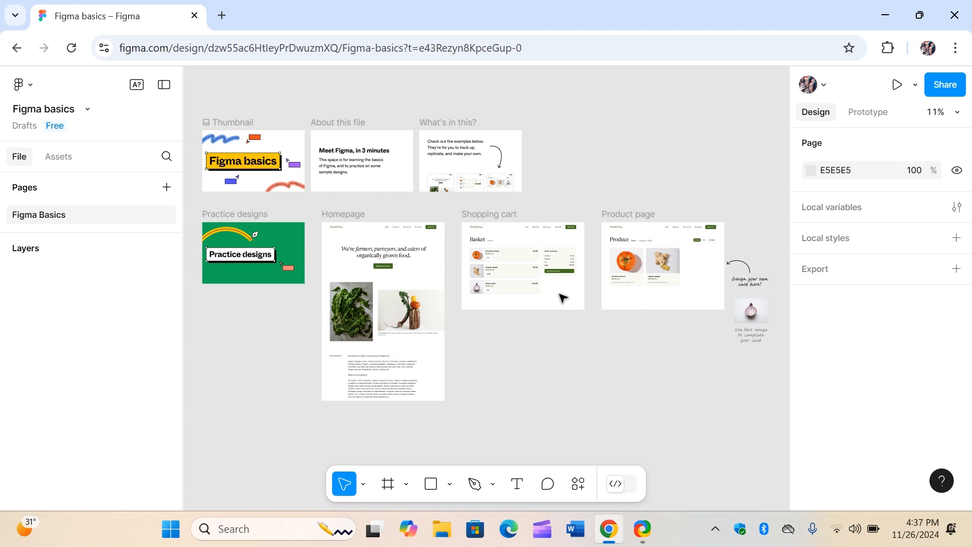
Bring the whole Shopping cart frame into close view at 50% zoom with nothing selected.
{"action": "left_click", "coordinate": [525, 238]}
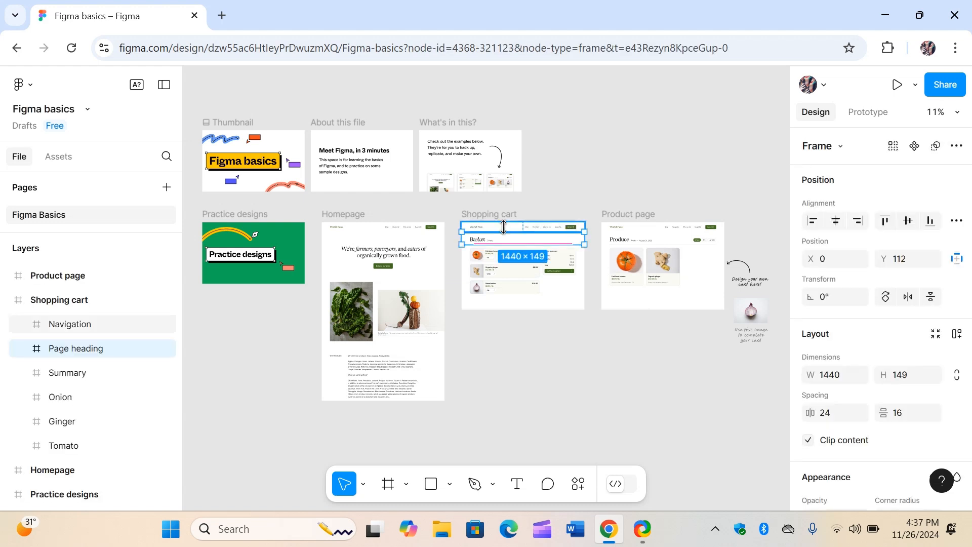
{"action": "left_click", "coordinate": [563, 302]}
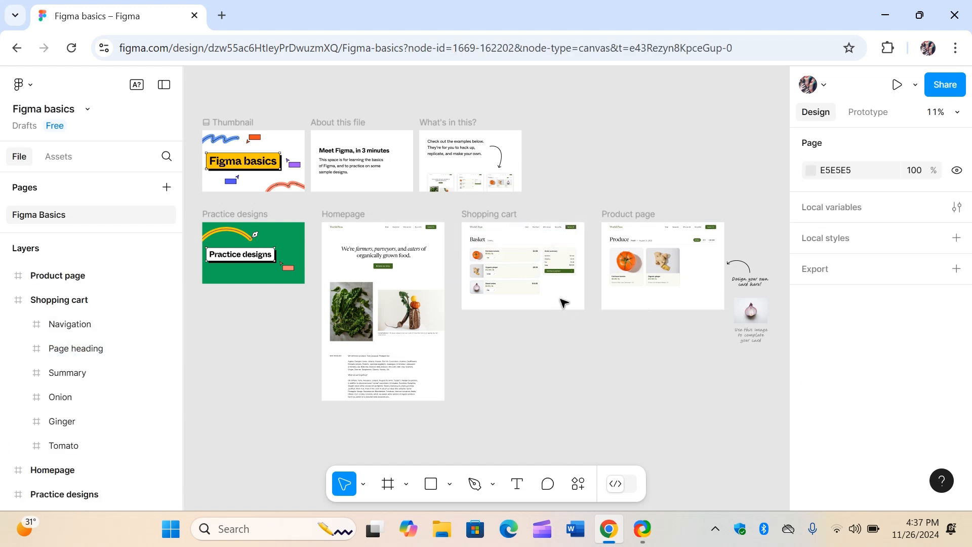
{"action": "scroll", "coordinate": [564, 303], "scroll_direction": "up", "scroll_amount": 5}
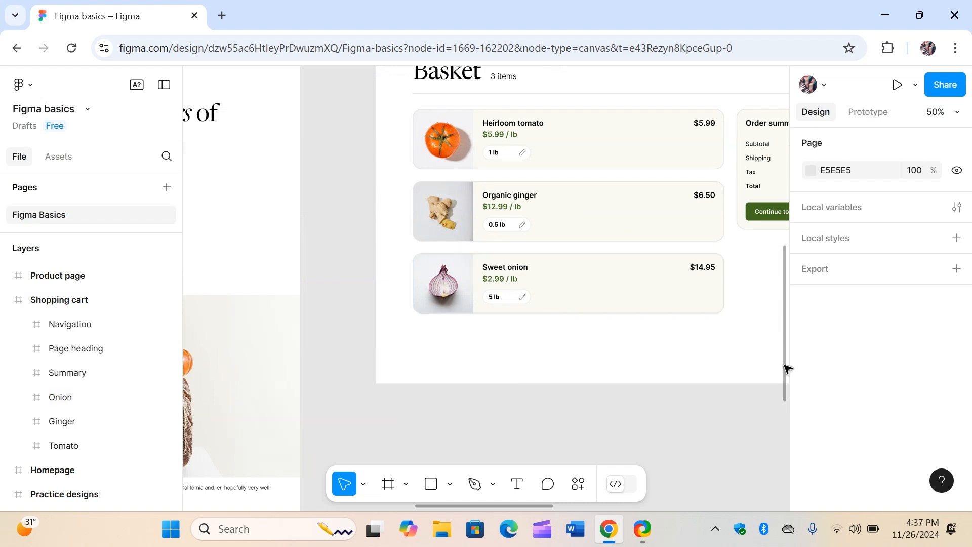
{"action": "scroll", "coordinate": [786, 354], "scroll_direction": "up", "scroll_amount": 3}
{"action": "scroll", "coordinate": [787, 314], "scroll_direction": "down", "scroll_amount": 1}
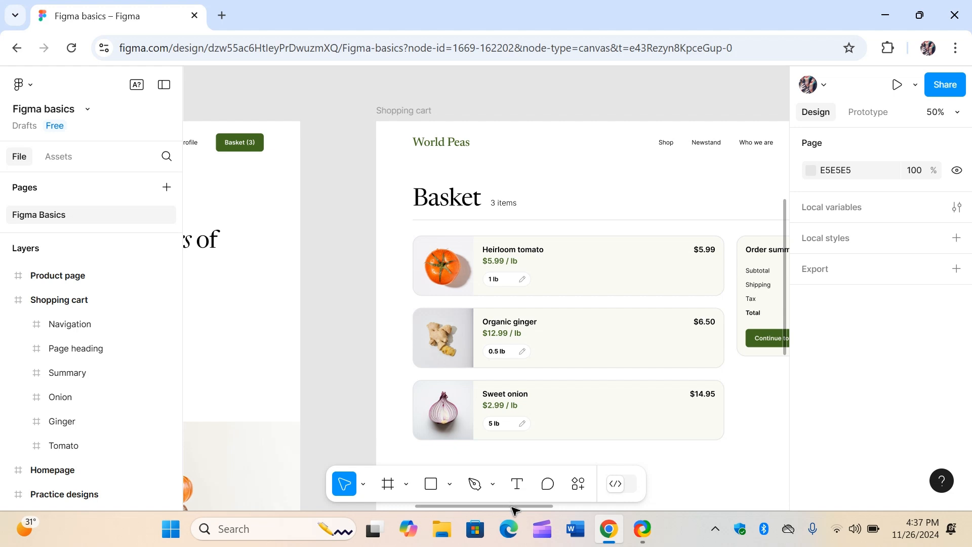
{"action": "left_click_drag", "start_coordinate": [513, 508], "coordinate": [551, 509]}
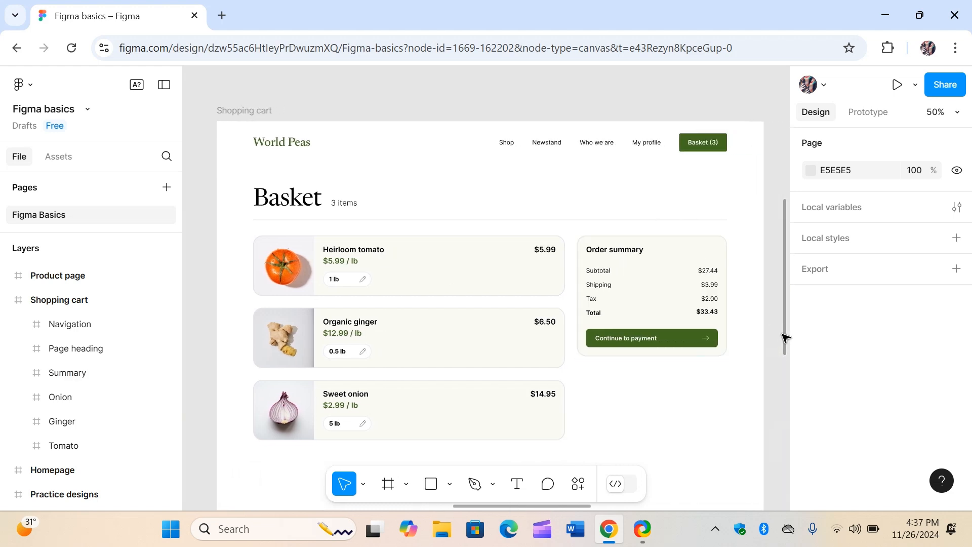
{"action": "left_click_drag", "start_coordinate": [783, 341], "coordinate": [788, 352]}
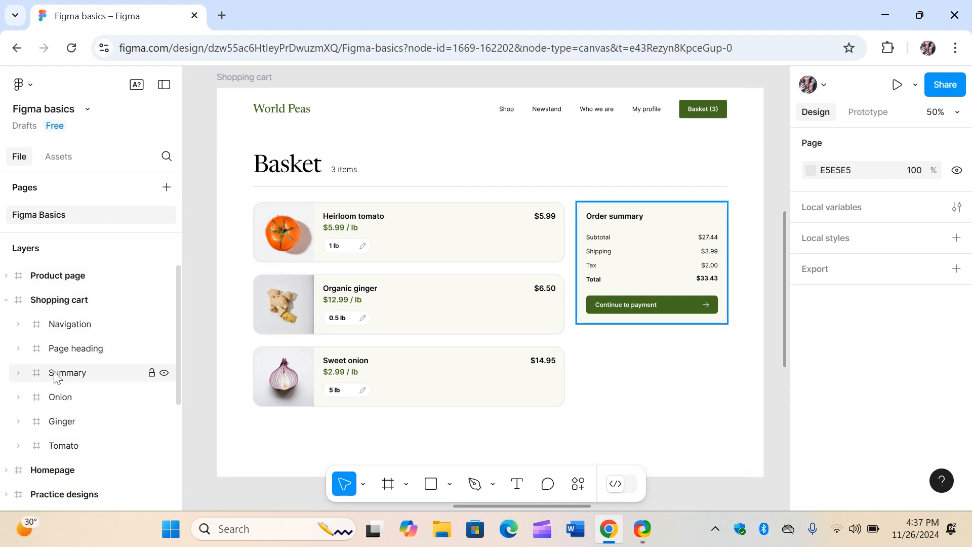
Expand the Product page frame in the layer list to view its child layers, and collapse it again.
{"action": "left_click", "coordinate": [7, 276]}
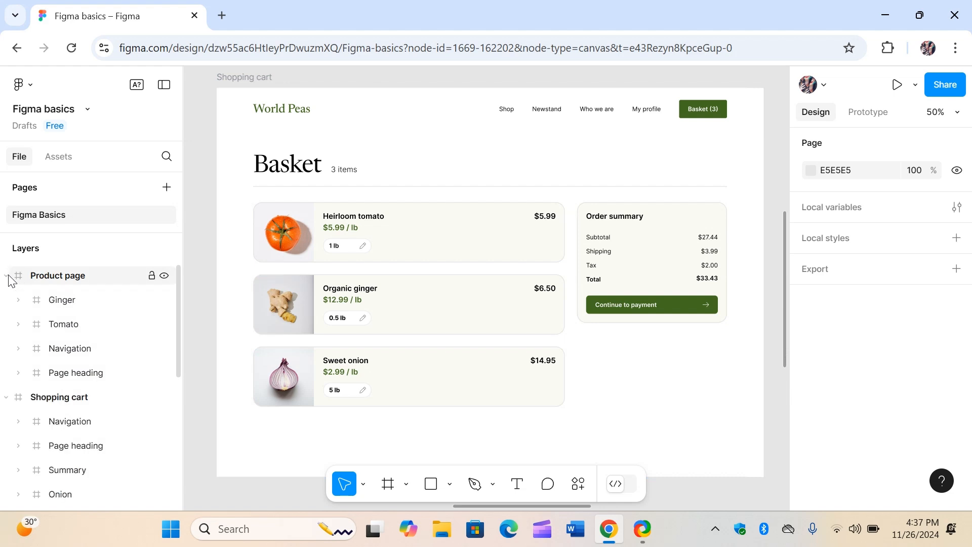
{"action": "left_click", "coordinate": [7, 275]}
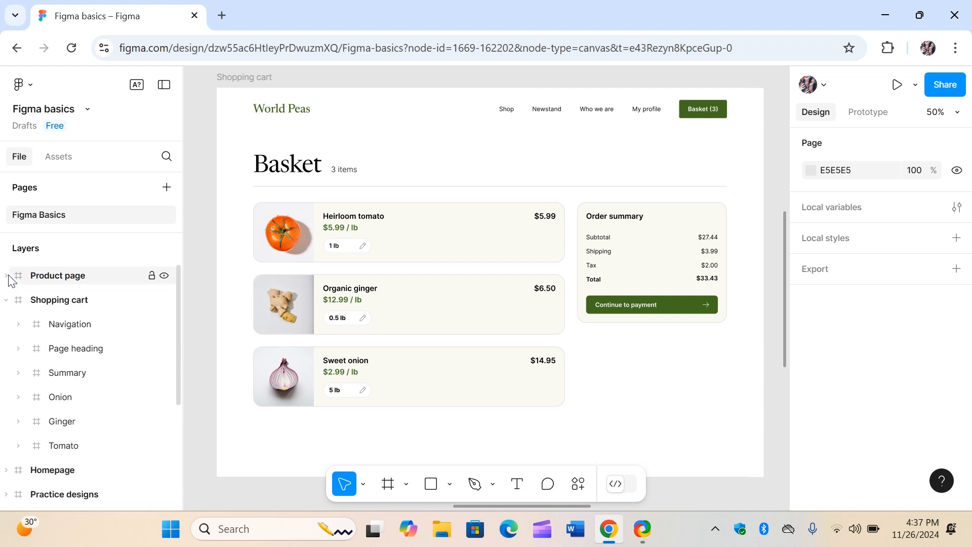
{"action": "left_click", "coordinate": [7, 276]}
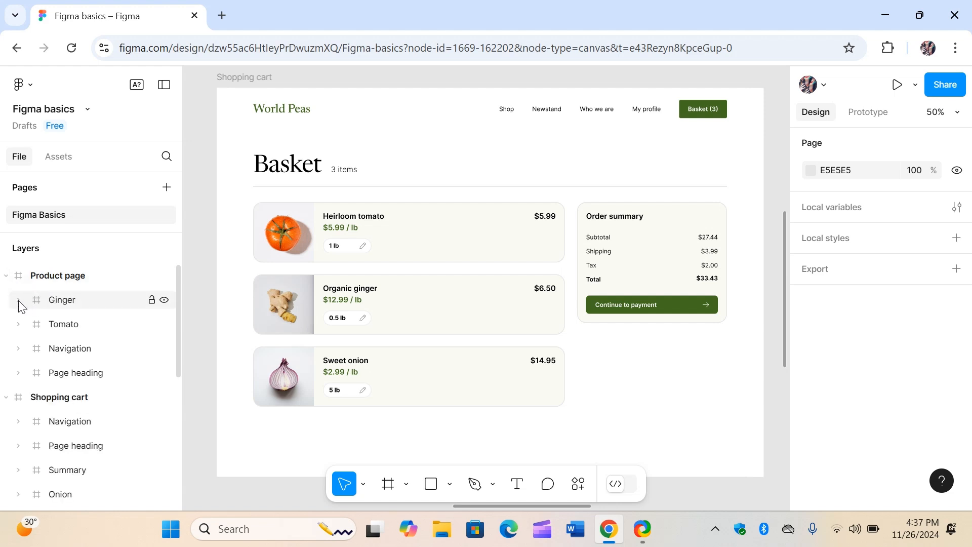
{"action": "left_click", "coordinate": [7, 275]}
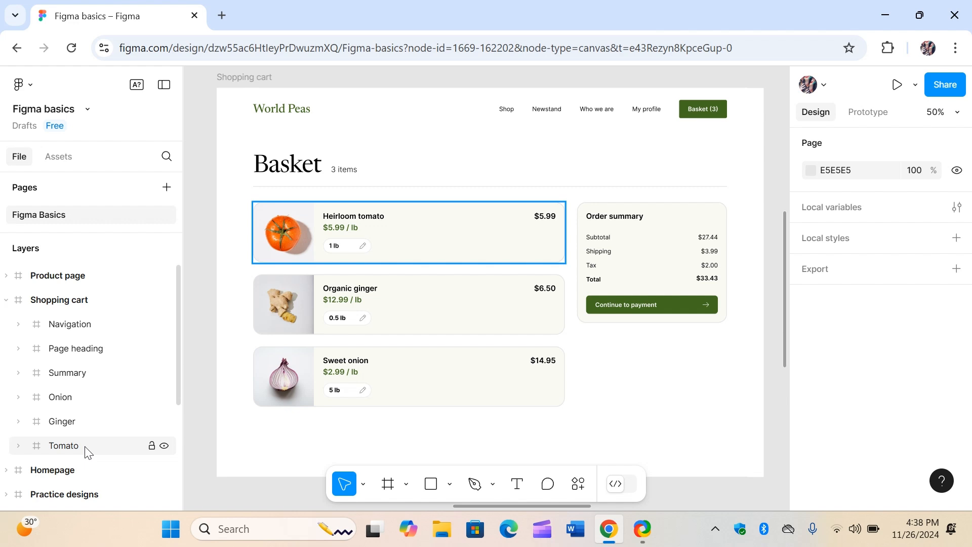
Toggle the lock and visibility of the Shopping cart's Tomato layer, leaving it unlocked and visible.
{"action": "left_click", "coordinate": [151, 448]}
{"action": "left_click", "coordinate": [151, 448]}
{"action": "left_click", "coordinate": [151, 448]}
{"action": "left_click", "coordinate": [164, 446]}
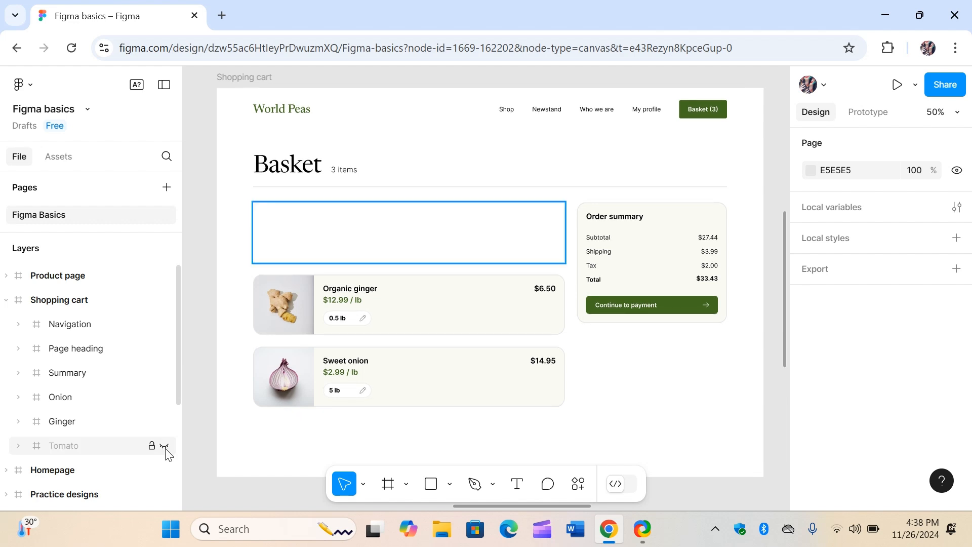
{"action": "left_click", "coordinate": [165, 447]}
{"action": "left_click", "coordinate": [165, 447]}
{"action": "left_click", "coordinate": [164, 447]}
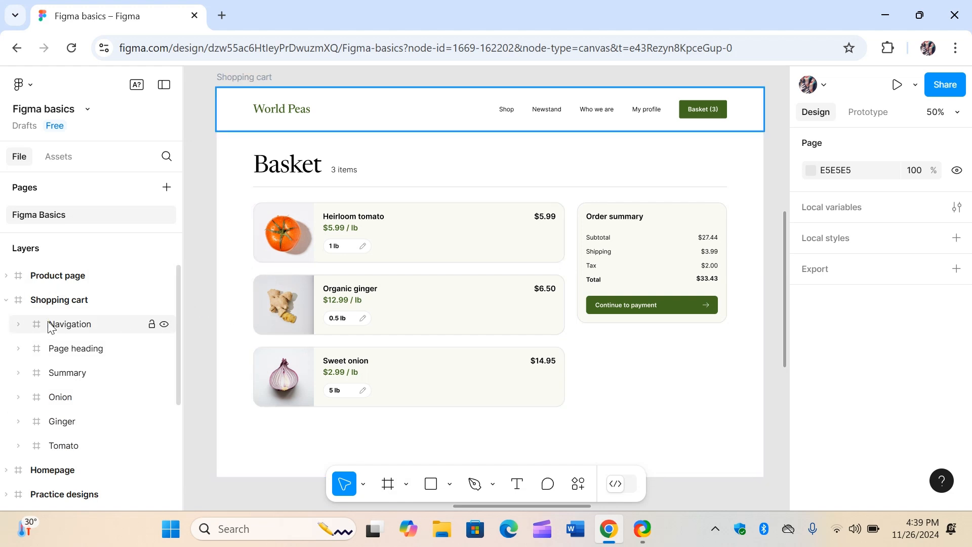
Hide and reshow the Cart button and World Peas layers inside the Shopping cart's Navigation frame, and collapse the frame.
{"action": "left_click", "coordinate": [70, 322]}
{"action": "left_click", "coordinate": [70, 324]}
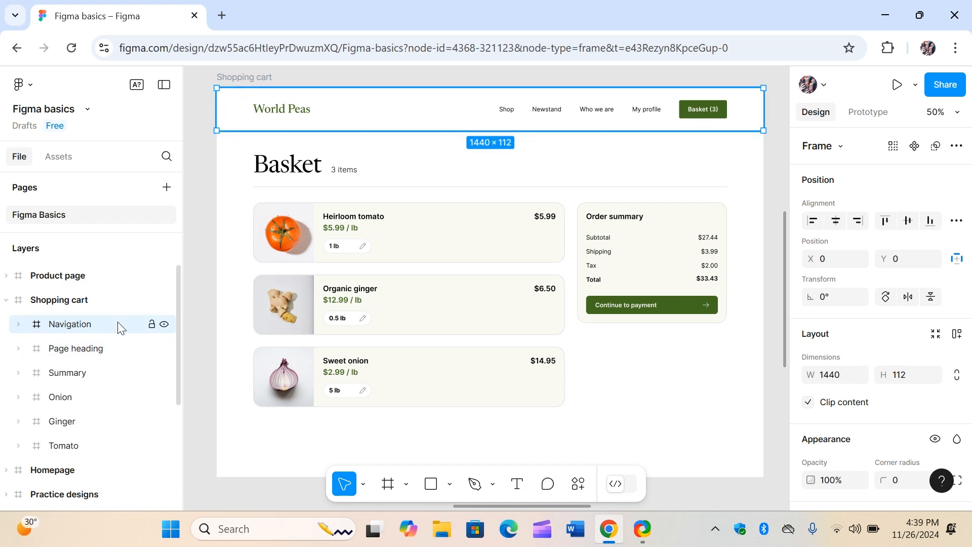
{"action": "left_click", "coordinate": [19, 324]}
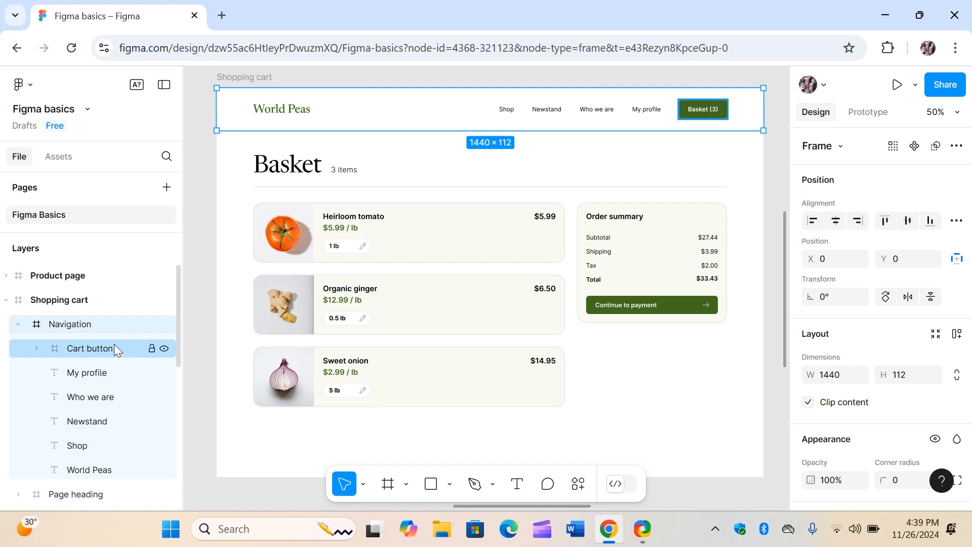
{"action": "left_click", "coordinate": [163, 349]}
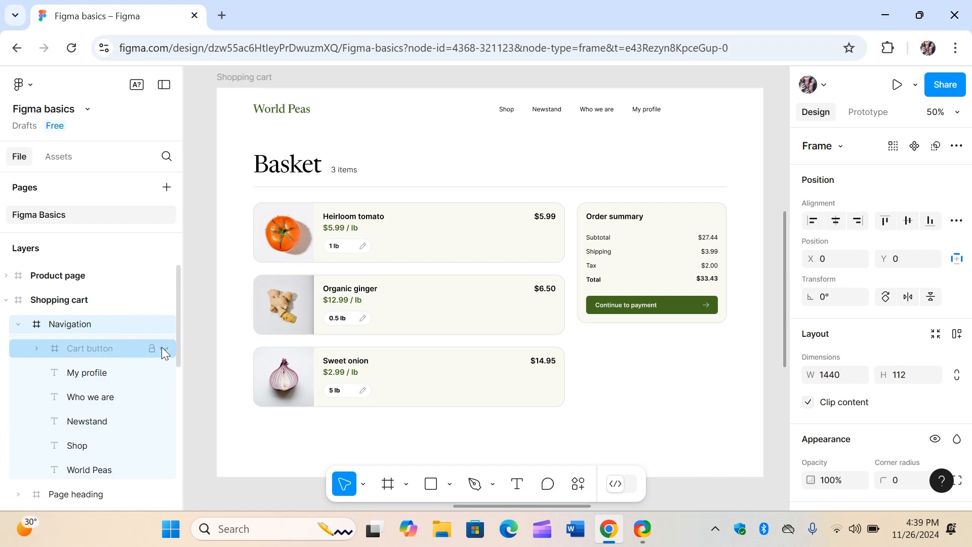
{"action": "left_click", "coordinate": [162, 347]}
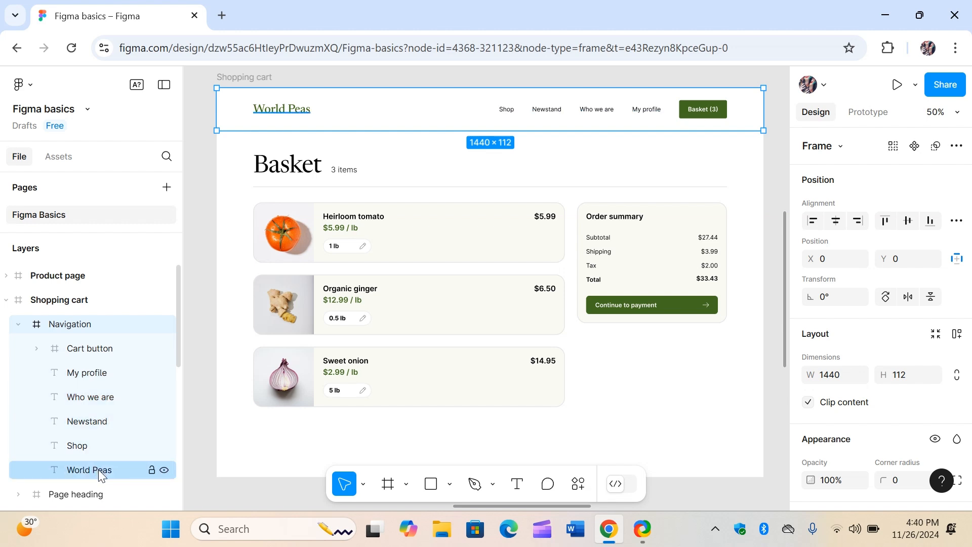
{"action": "left_click", "coordinate": [166, 470]}
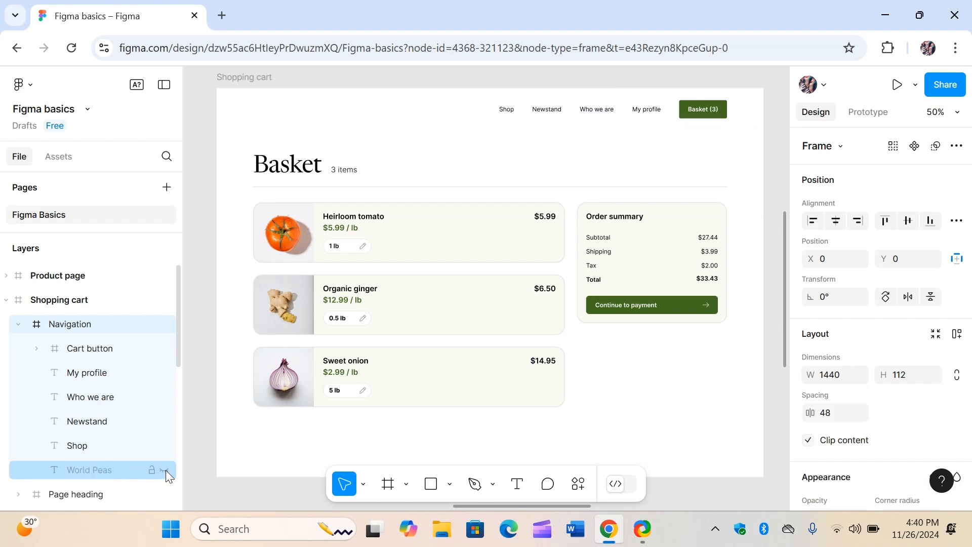
{"action": "left_click", "coordinate": [166, 469]}
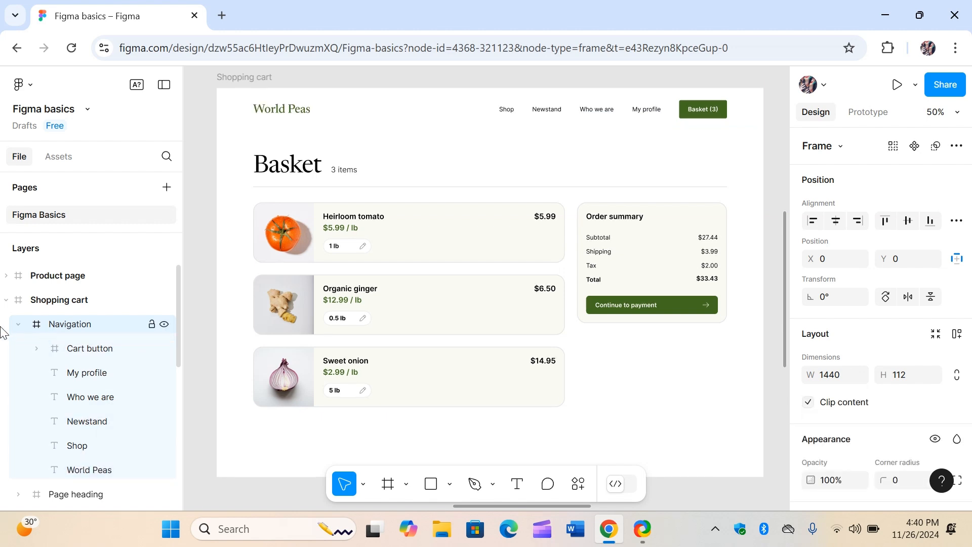
{"action": "left_click", "coordinate": [18, 324]}
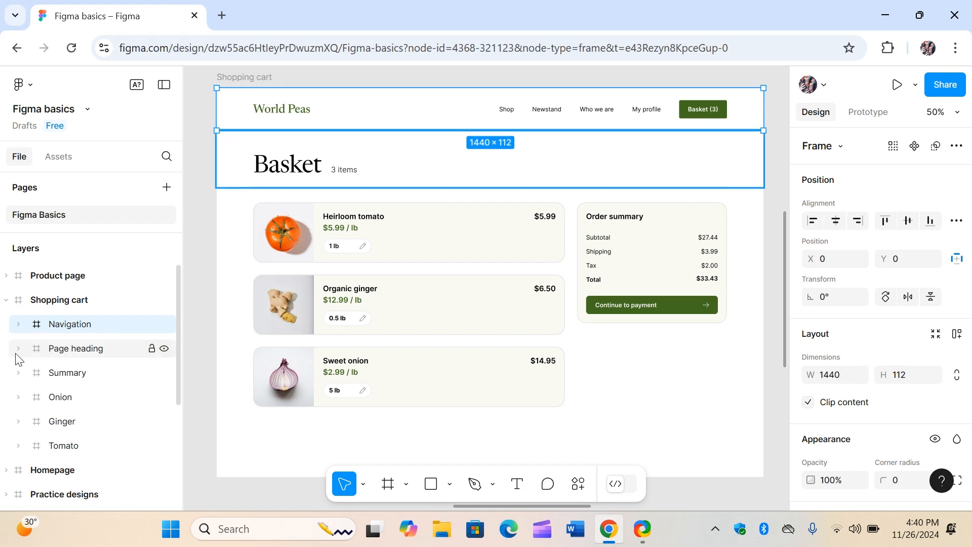
Inspect the Divider, Basket and 3 items layers inside the Shopping cart's Page heading frame, and clear the selection.
{"action": "left_click", "coordinate": [19, 349]}
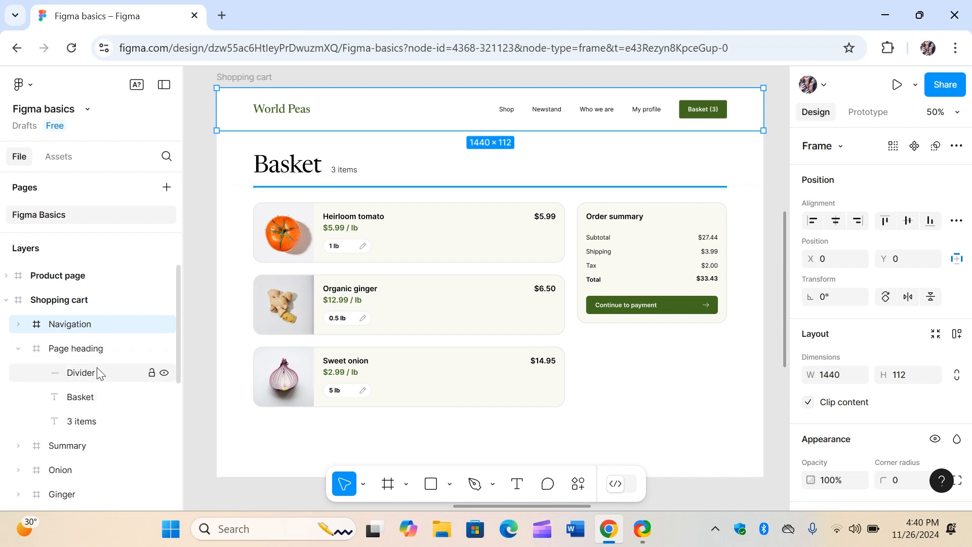
{"action": "left_click", "coordinate": [81, 373]}
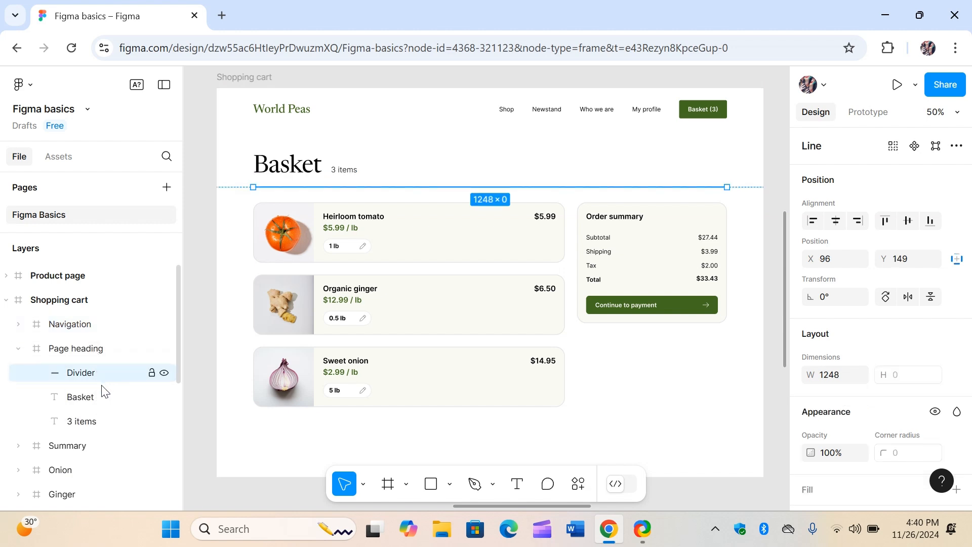
{"action": "left_click", "coordinate": [100, 403]}
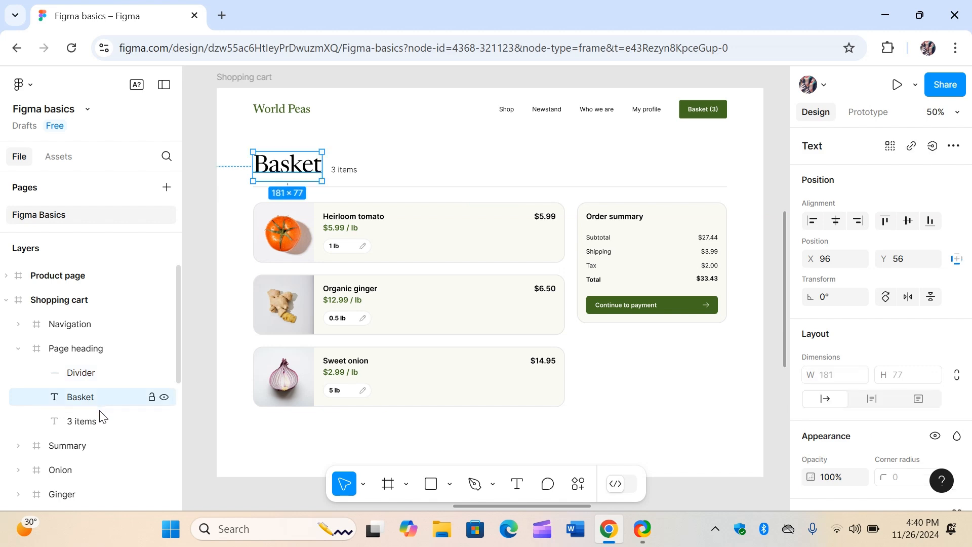
{"action": "left_click", "coordinate": [104, 423]}
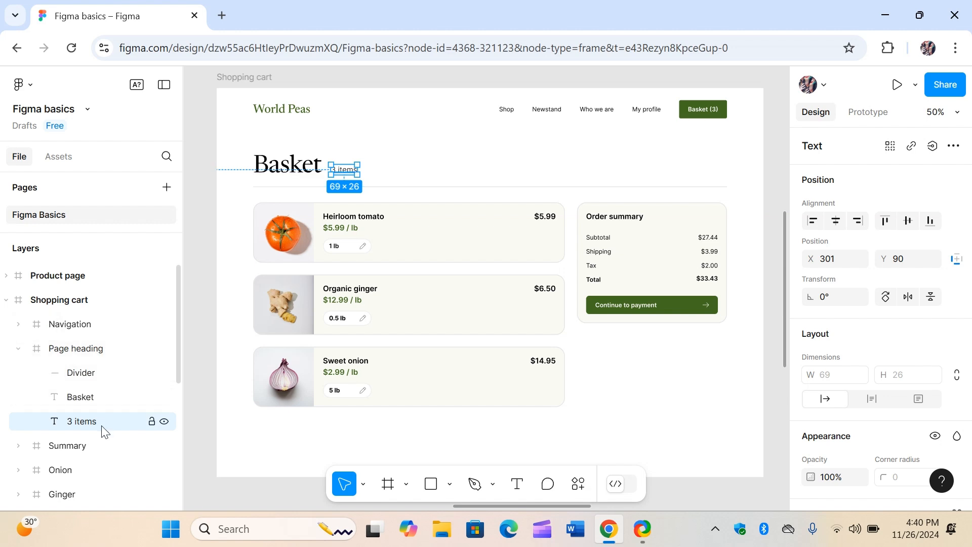
{"action": "left_click", "coordinate": [18, 348]}
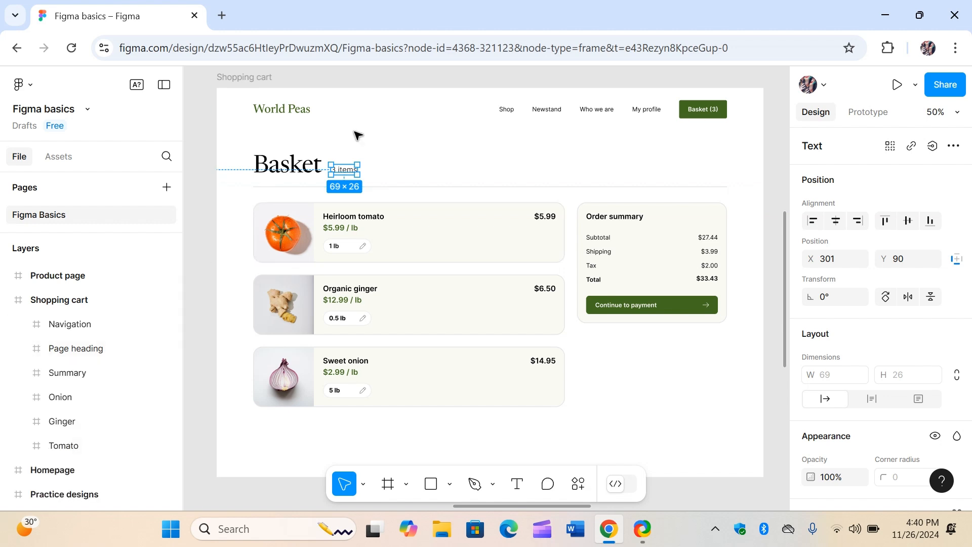
{"action": "left_click", "coordinate": [679, 406]}
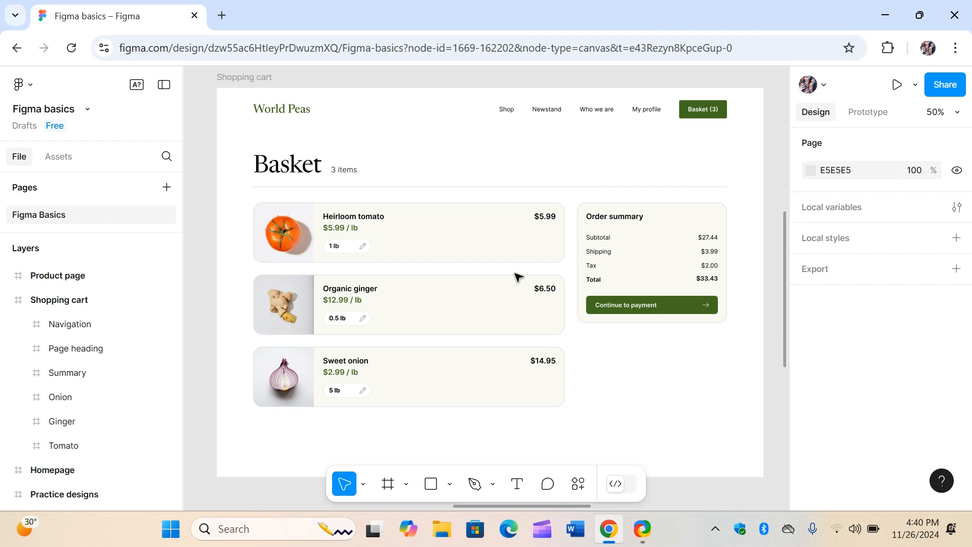
Set the Shopping cart frame's X position to 304 and check its placement among the other frames.
{"action": "left_click", "coordinate": [89, 299]}
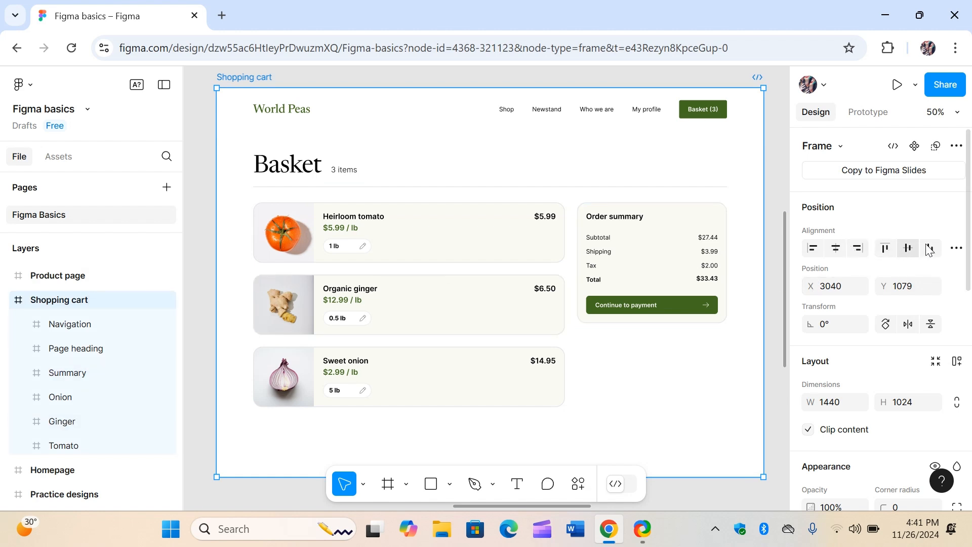
{"action": "mouse_move", "coordinate": [969, 259]}
{"action": "left_mouse_down"}
{"action": "mouse_move", "coordinate": [969, 476]}
{"action": "mouse_move", "coordinate": [950, 208]}
{"action": "left_mouse_up"}
{"action": "left_click", "coordinate": [842, 288]}
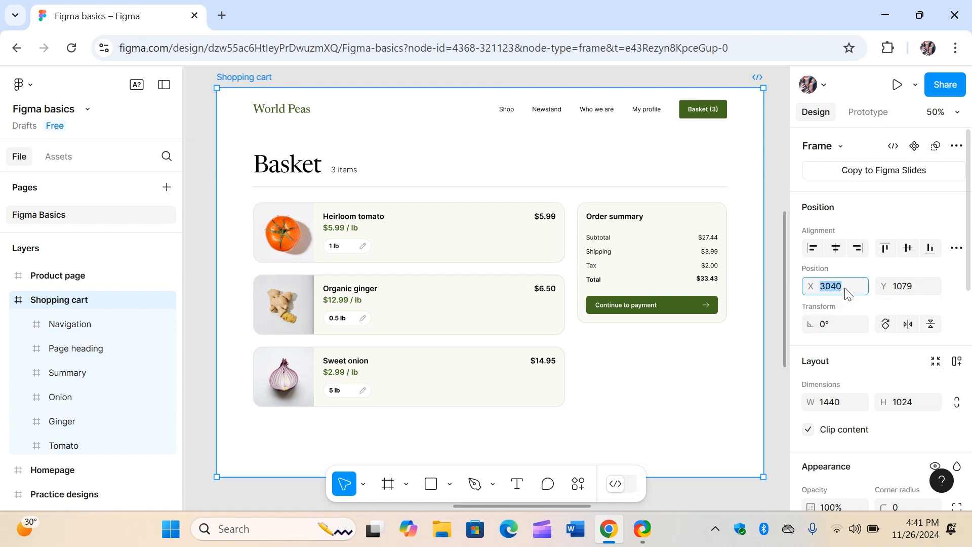
{"action": "left_click", "coordinate": [846, 291]}
{"action": "key", "text": "BackSpace"}
{"action": "key", "text": "Return"}
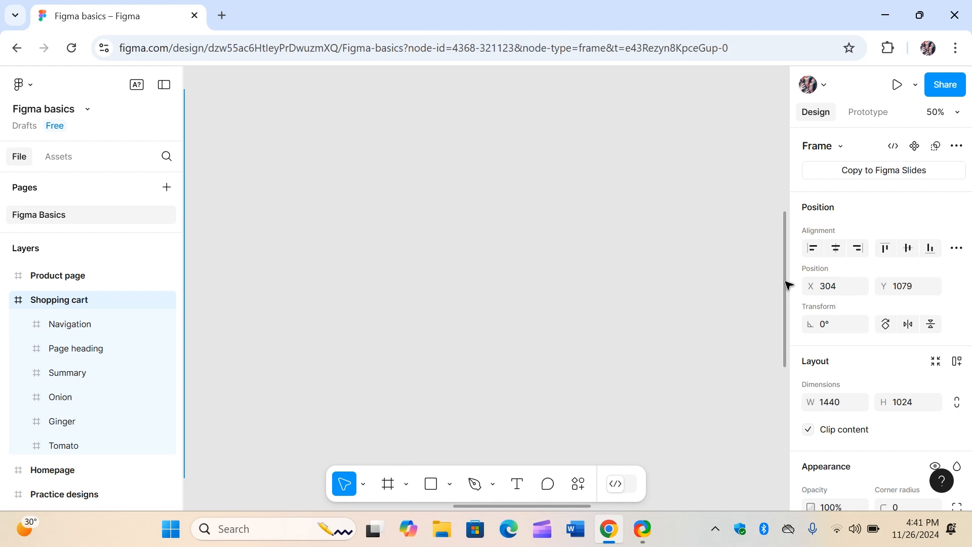
{"action": "key", "text": "ctrl+minus"}
{"action": "key", "text": "ctrl+minus"}
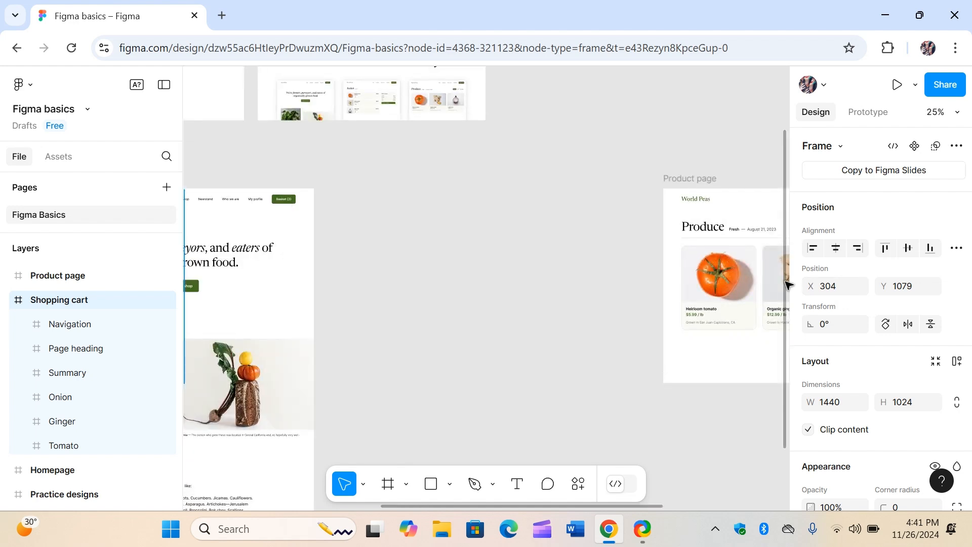
{"action": "key", "text": "ctrl+minus"}
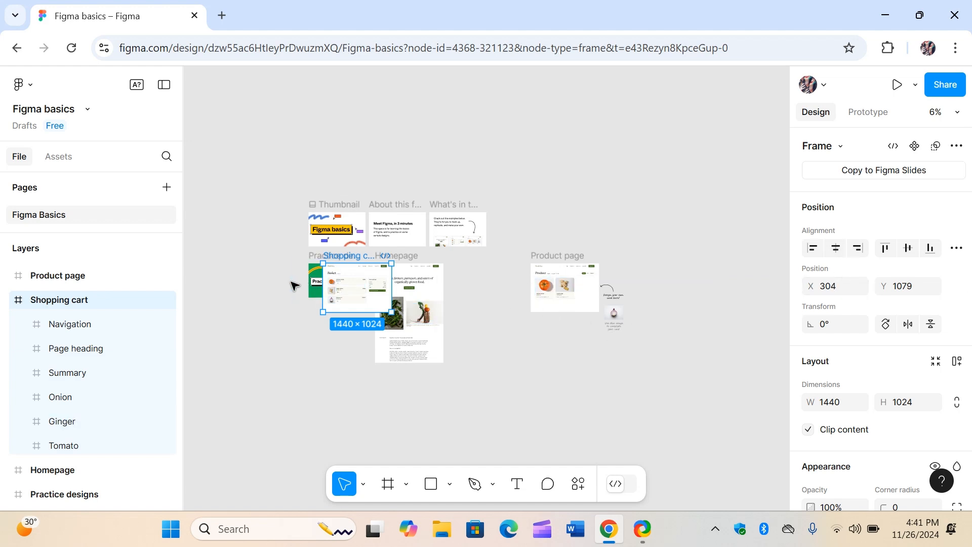
Set the Shopping cart frame's X position to 3040.
{"action": "left_click", "coordinate": [846, 285]}
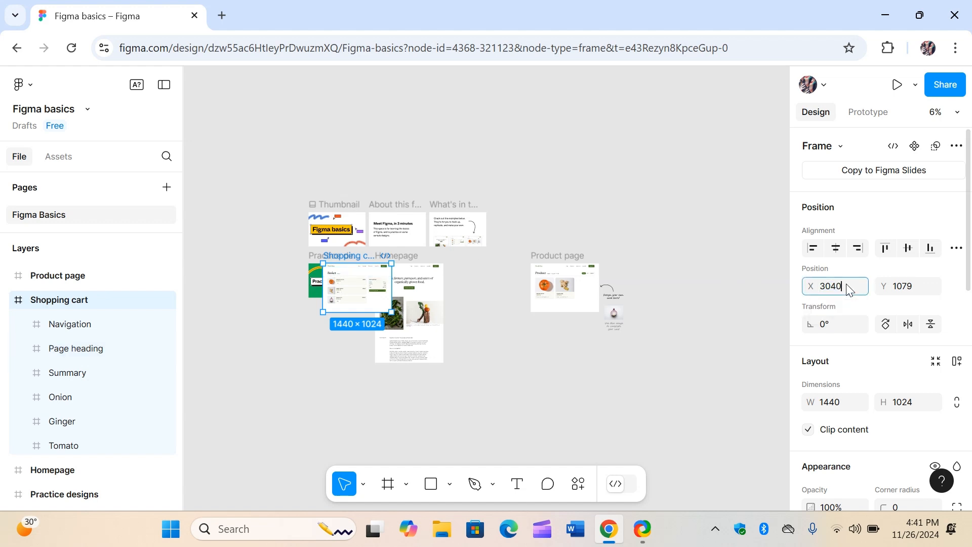
{"action": "type", "text": "3040"}
{"action": "key", "text": "Return"}
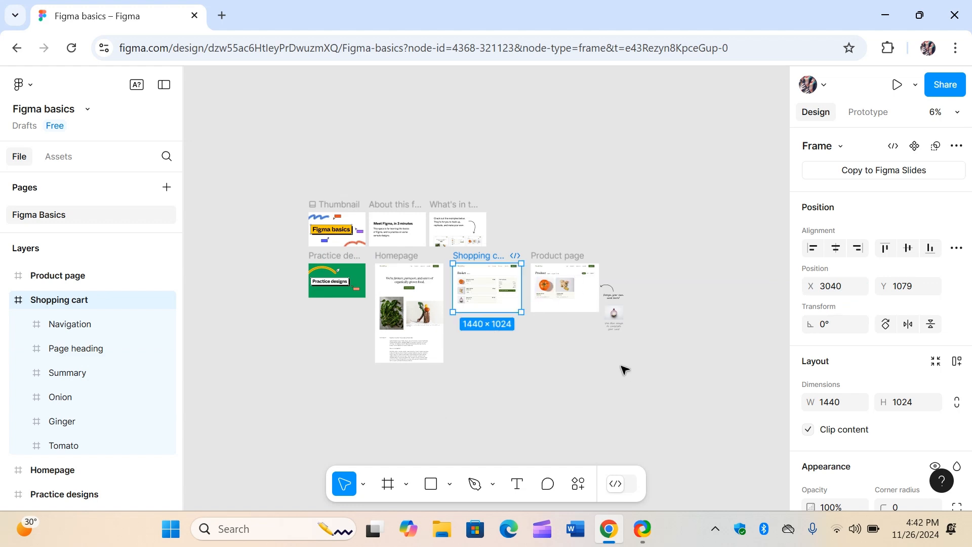
Set the Shopping cart frame's Y position to 107.
{"action": "left_click", "coordinate": [928, 286]}
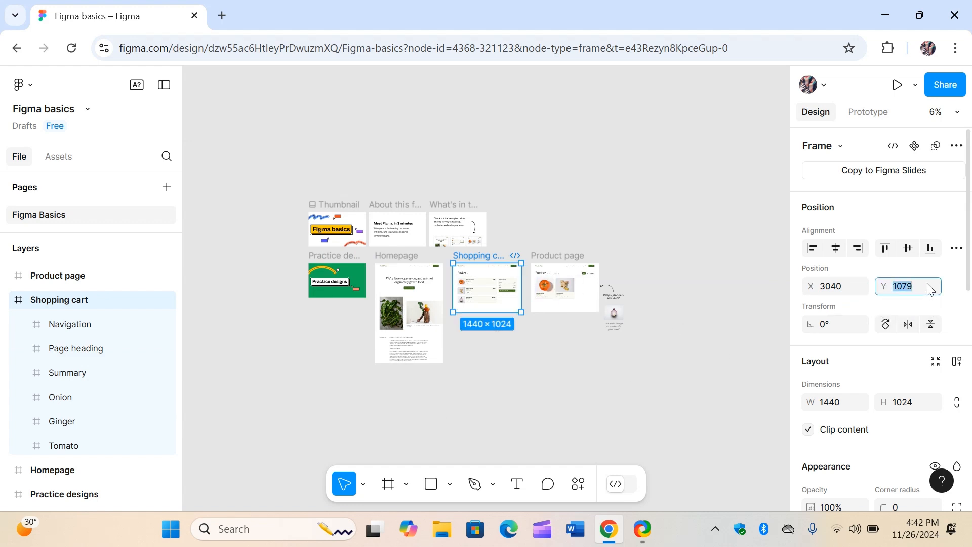
{"action": "left_click", "coordinate": [927, 286]}
{"action": "key", "text": "Return"}
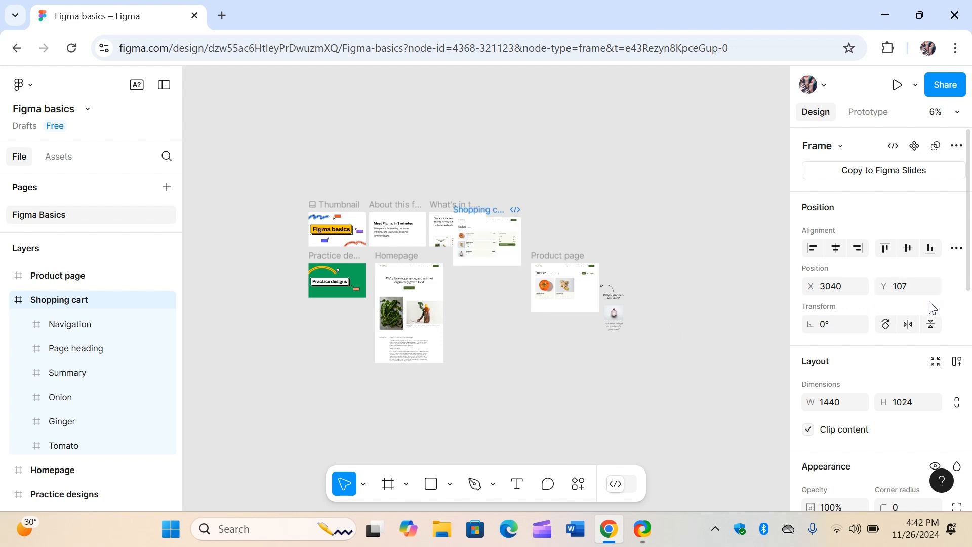
Set the Shopping cart frame's Y position to 1079.
{"action": "left_click", "coordinate": [918, 286]}
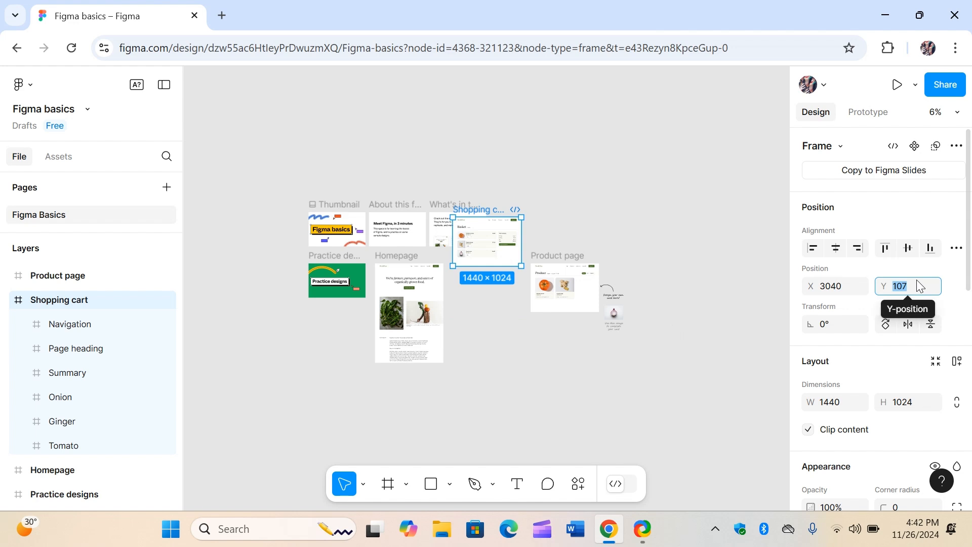
{"action": "left_click", "coordinate": [919, 286]}
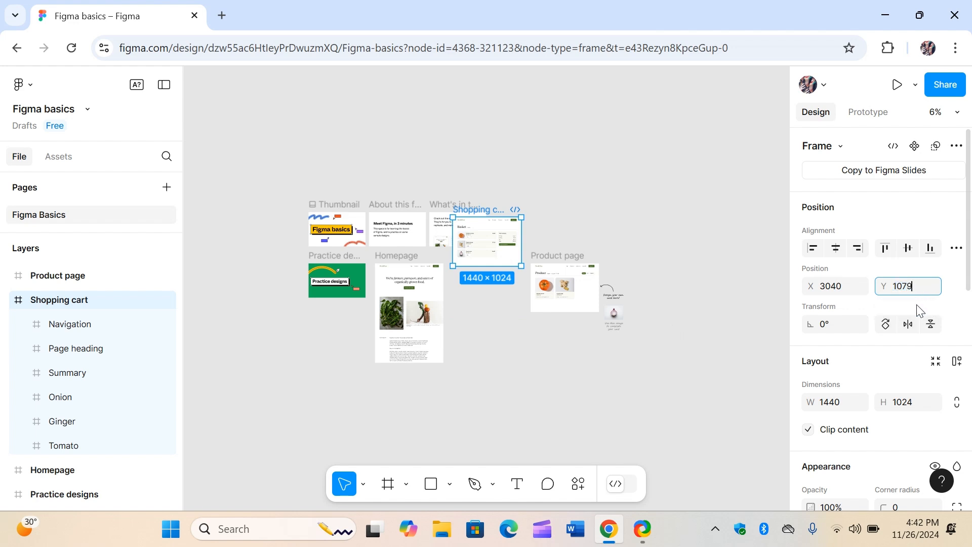
{"action": "key", "text": "Return"}
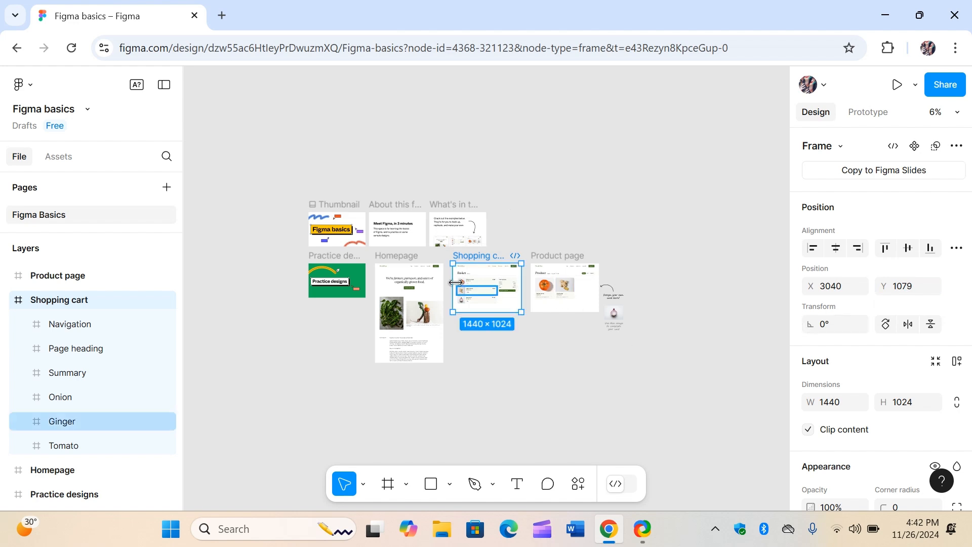
Set the Shopping cart frame's Y position to 10799 and look for the frame's new place on the canvas.
{"action": "left_click", "coordinate": [920, 293]}
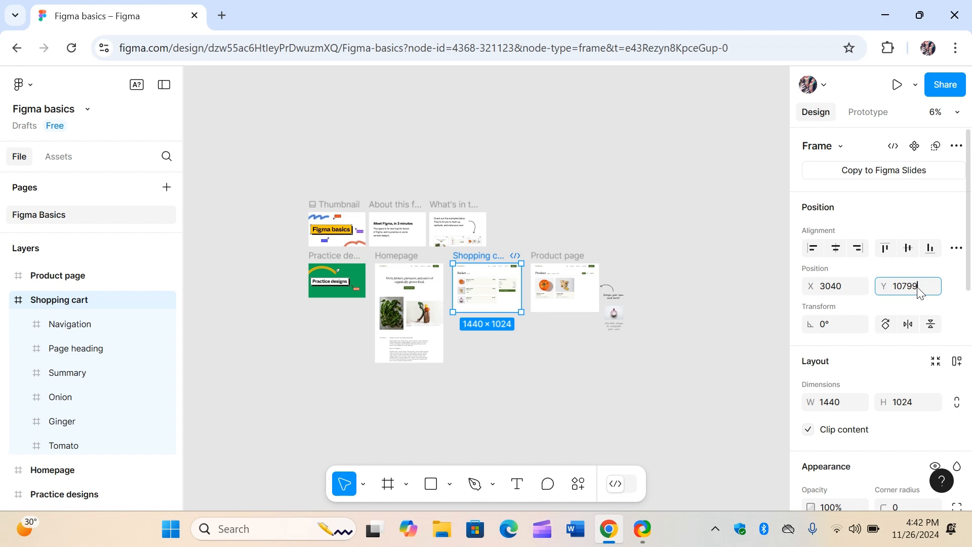
{"action": "type", "text": "9"}
{"action": "key", "text": "Return"}
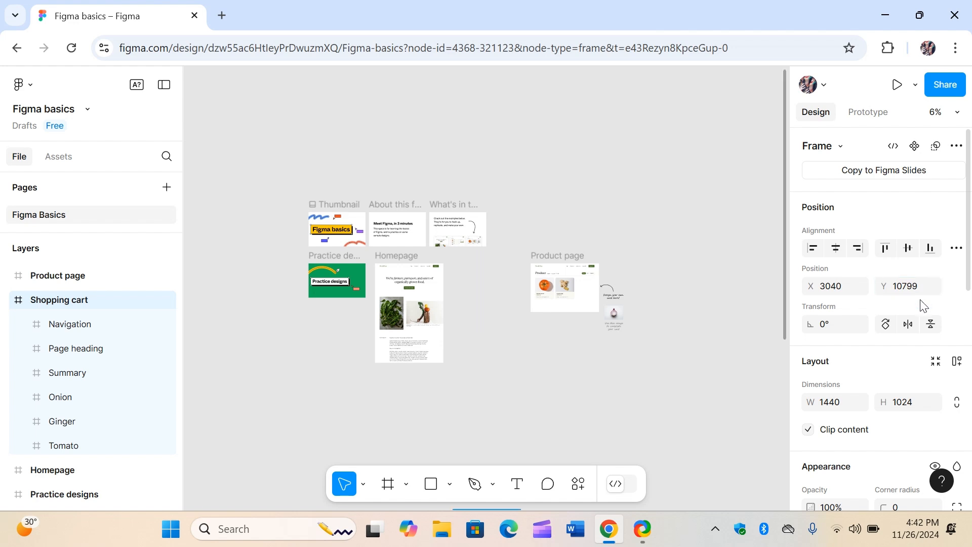
{"action": "left_click_drag", "start_coordinate": [787, 310], "coordinate": [767, 314]}
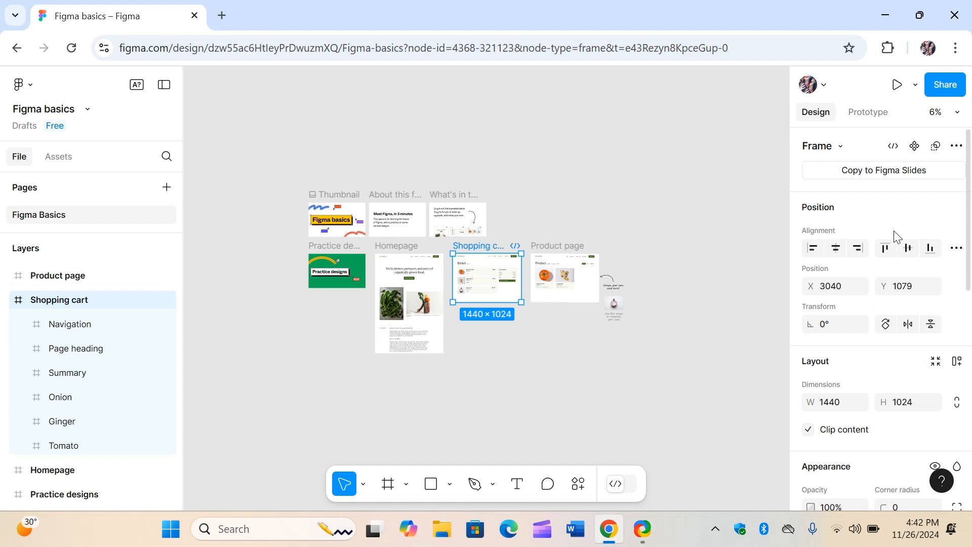
Set the Shopping cart frame's width to 144 and select the narrowed frame on the canvas.
{"action": "left_click_drag", "start_coordinate": [970, 253], "coordinate": [970, 316]}
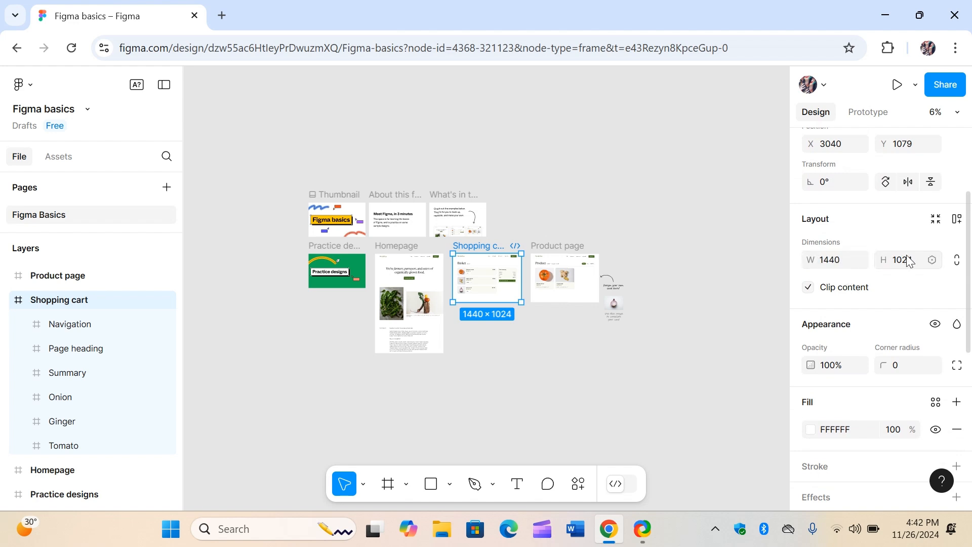
{"action": "left_click", "coordinate": [843, 257]}
{"action": "left_click", "coordinate": [843, 261]}
{"action": "key", "text": "Return"}
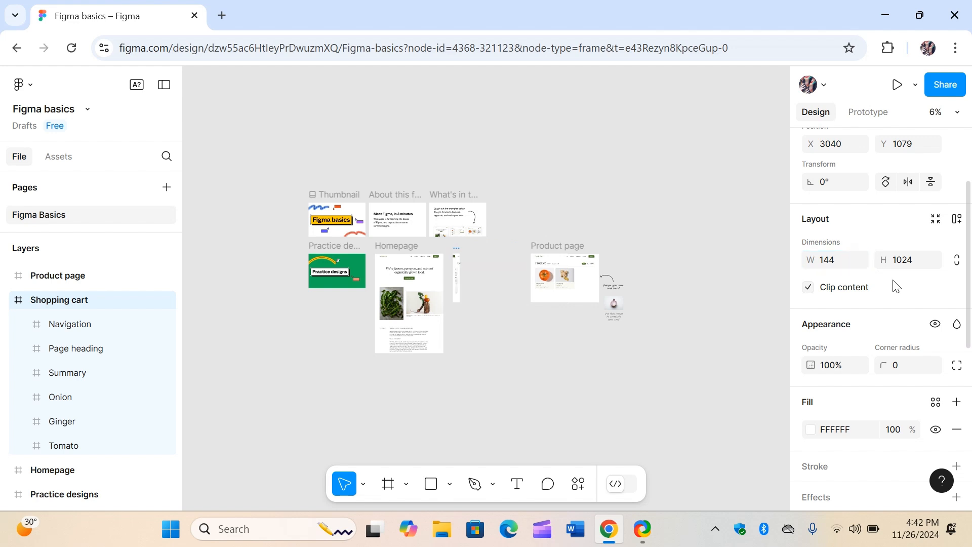
{"action": "left_click", "coordinate": [458, 287]}
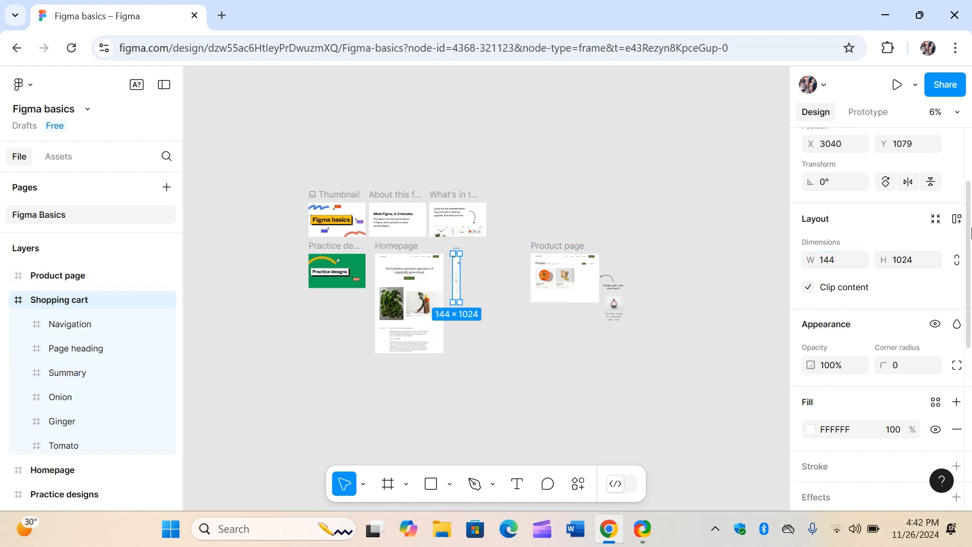
Set the Shopping cart frame's width to 1440.
{"action": "left_click_drag", "start_coordinate": [971, 233], "coordinate": [971, 184]}
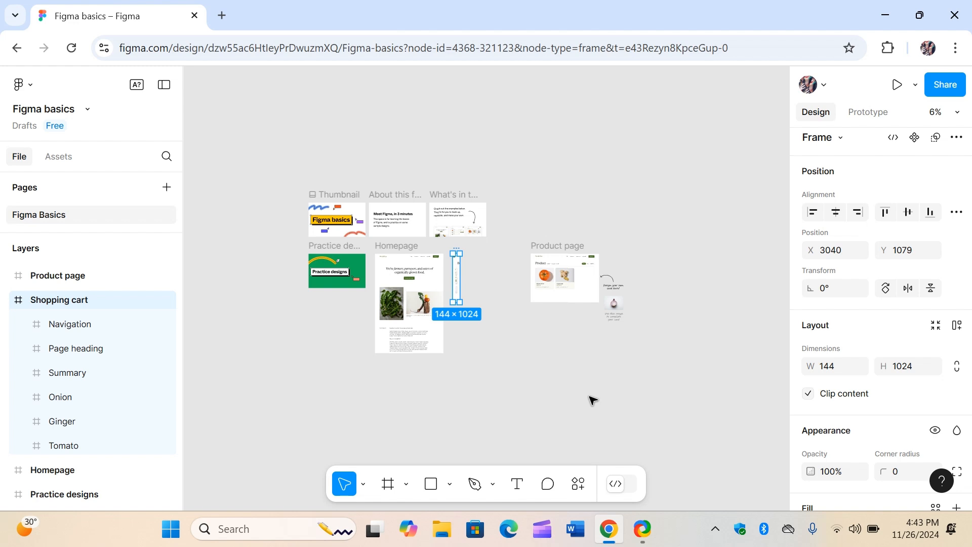
{"action": "key", "text": "ctrl+plus"}
{"action": "key", "text": "ctrl+plus"}
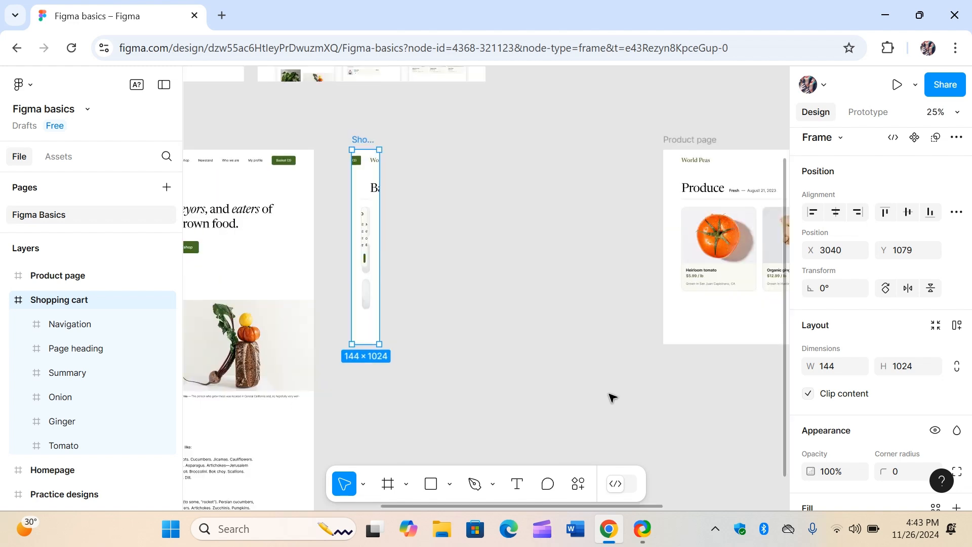
{"action": "left_click", "coordinate": [842, 373]}
{"action": "left_click", "coordinate": [842, 373]}
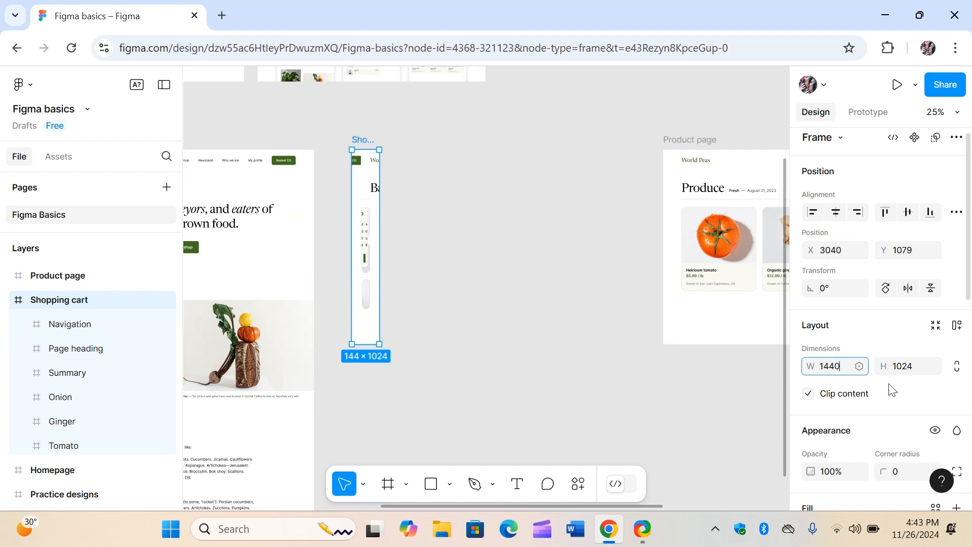
{"action": "type", "text": "0"}
{"action": "key", "text": "Return"}
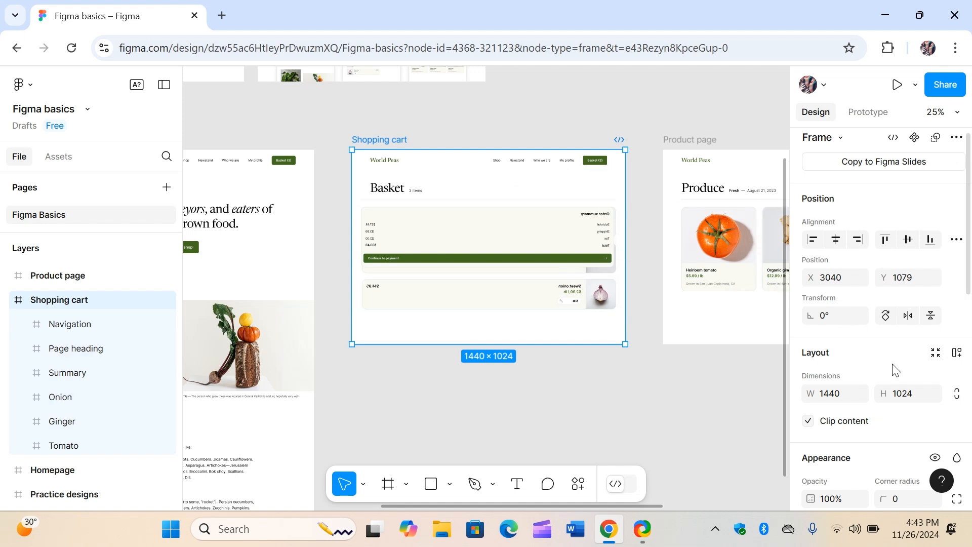
Set the Shopping cart frame's height to 102.
{"action": "left_click", "coordinate": [916, 380]}
{"action": "left_click", "coordinate": [919, 395]}
{"action": "key", "text": "Return"}
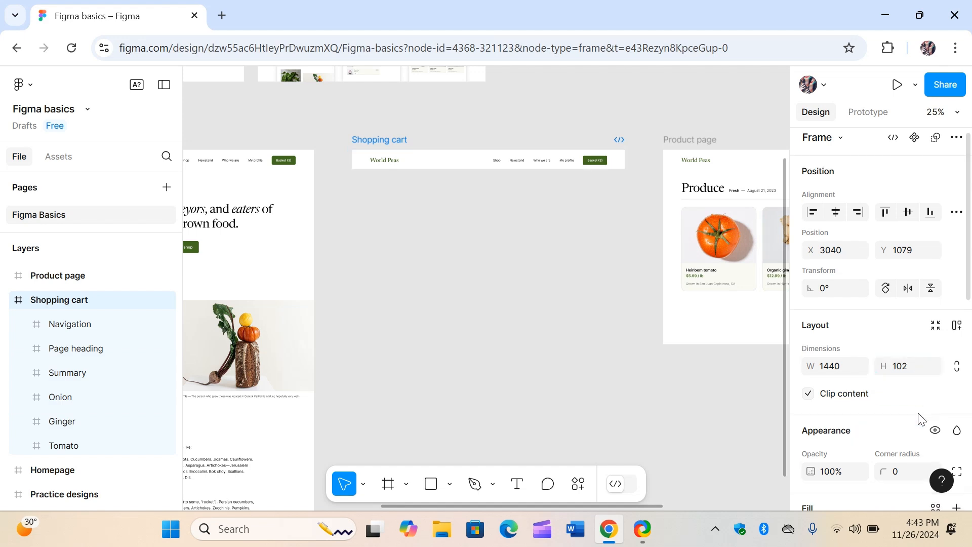
Set the Shopping cart frame's height to 1024.
{"action": "left_click", "coordinate": [913, 371]}
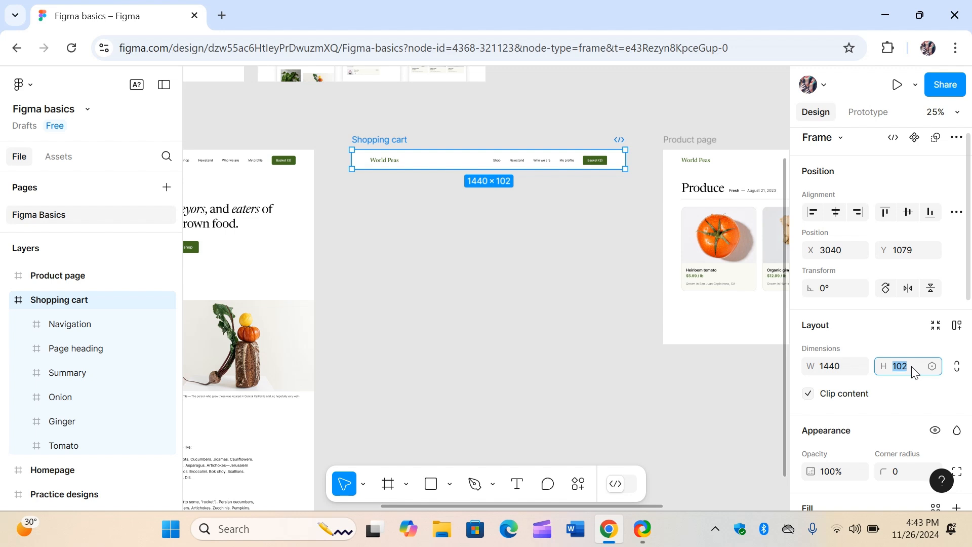
{"action": "type", "text": "1024"}
{"action": "key", "text": "Return"}
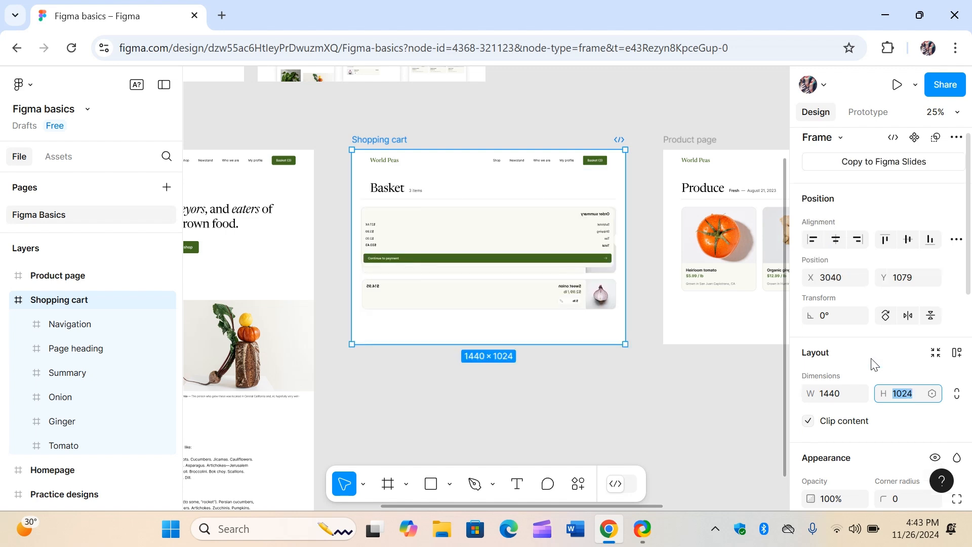
{"action": "left_click", "coordinate": [874, 375]}
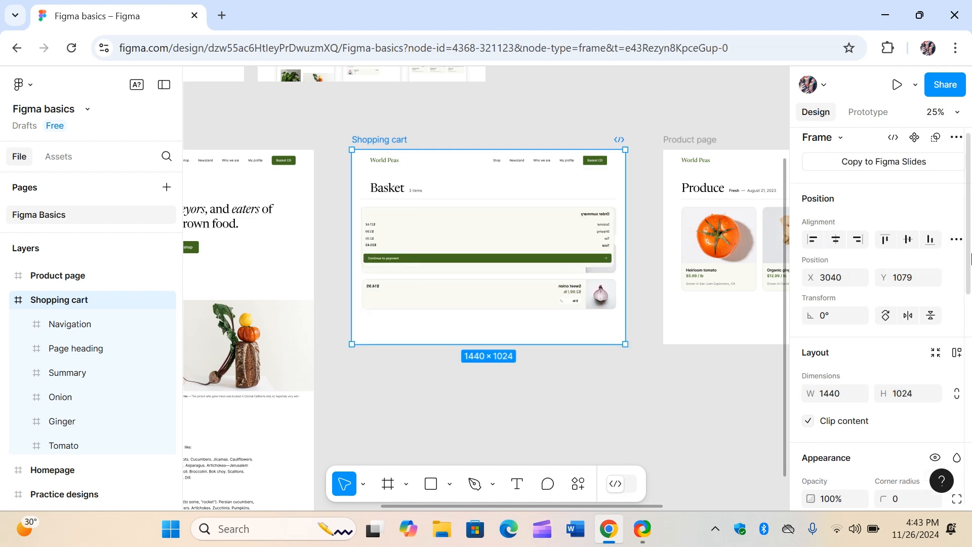
Check the Shopping cart frame's opacity setting, try a red F11919 fill on the frame, and undo the fill change.
{"action": "left_click_drag", "start_coordinate": [971, 259], "coordinate": [971, 354]}
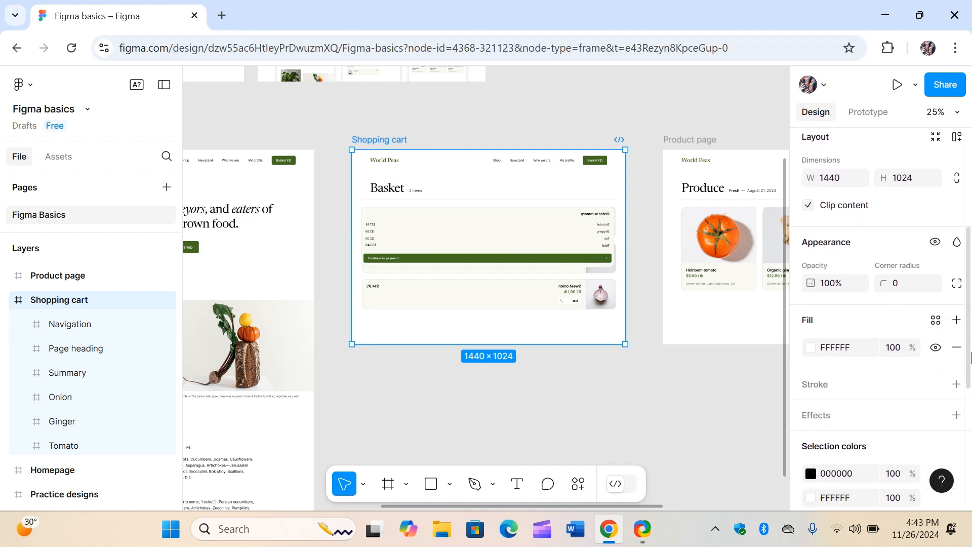
{"action": "left_click", "coordinate": [835, 287]}
{"action": "left_click", "coordinate": [835, 287]}
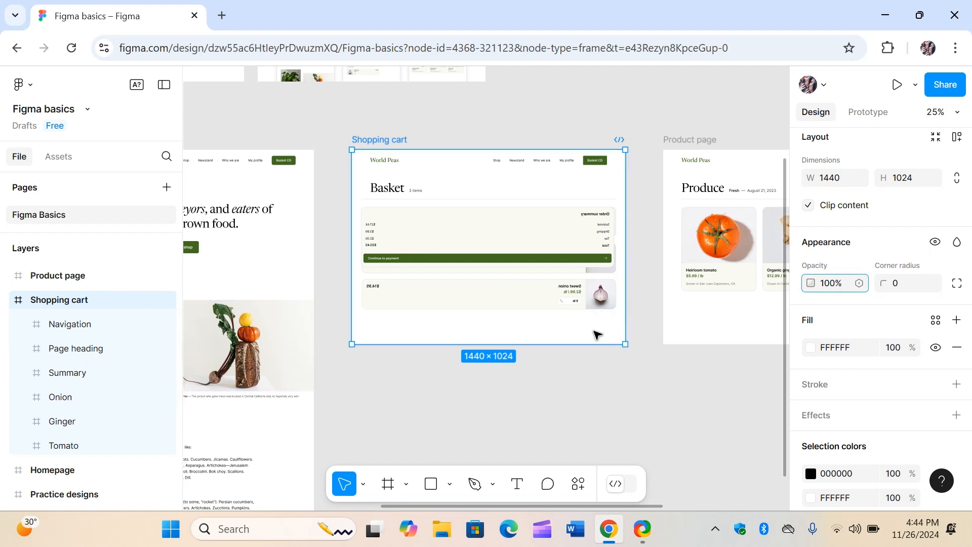
{"action": "left_click", "coordinate": [810, 347]}
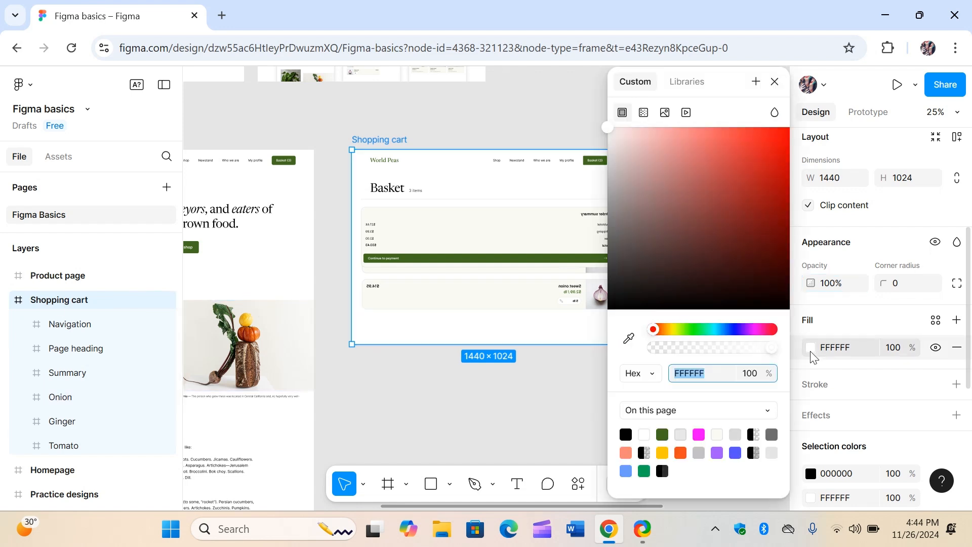
{"action": "left_click", "coordinate": [771, 144]}
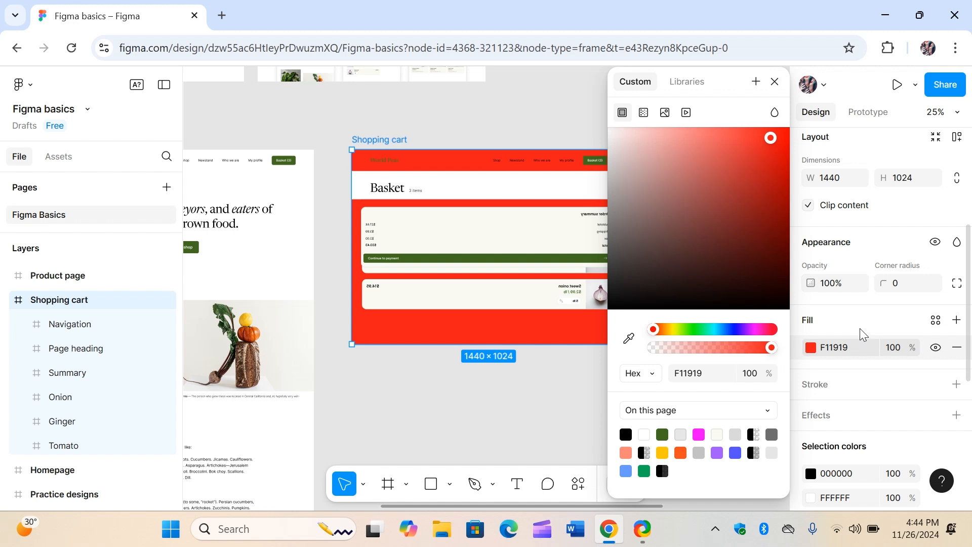
{"action": "key", "text": "ctrl+z"}
{"action": "key", "text": "Escape"}
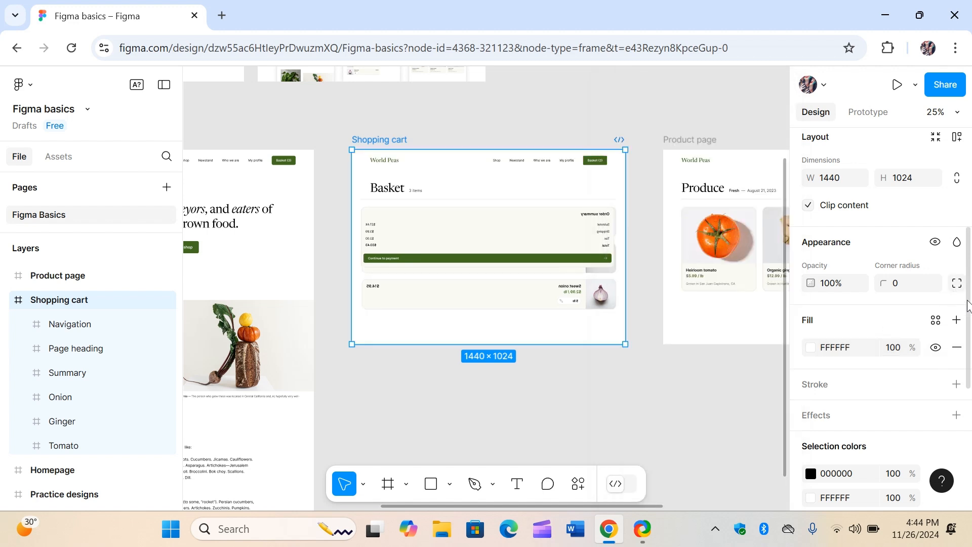
Inspect the Navigation, Page heading and Summary frames inside the Shopping cart frame, ending with Navigation selected.
{"action": "scroll", "coordinate": [970, 350], "scroll_direction": "down", "scroll_amount": 2}
{"action": "scroll", "coordinate": [970, 349], "scroll_direction": "up", "scroll_amount": 5}
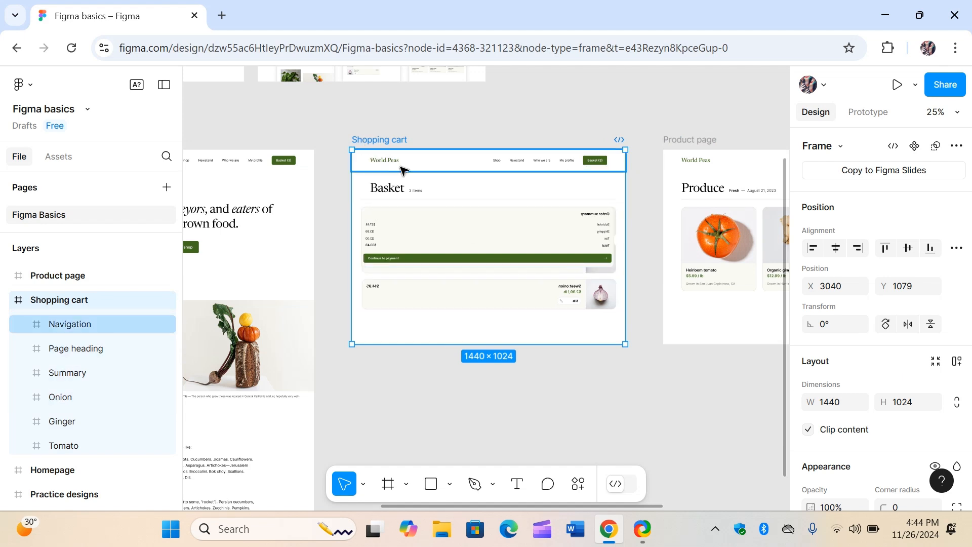
{"action": "left_click", "coordinate": [469, 170]}
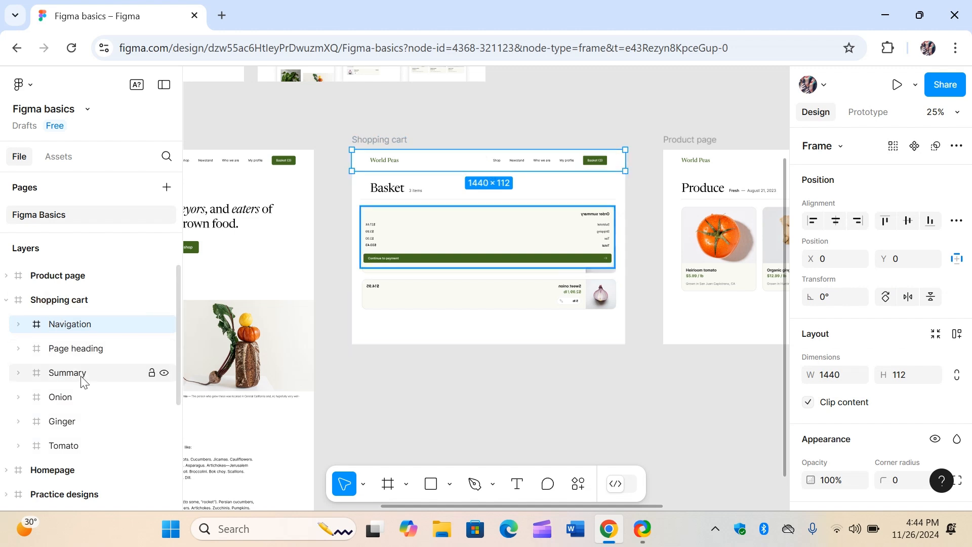
{"action": "left_click", "coordinate": [103, 354]}
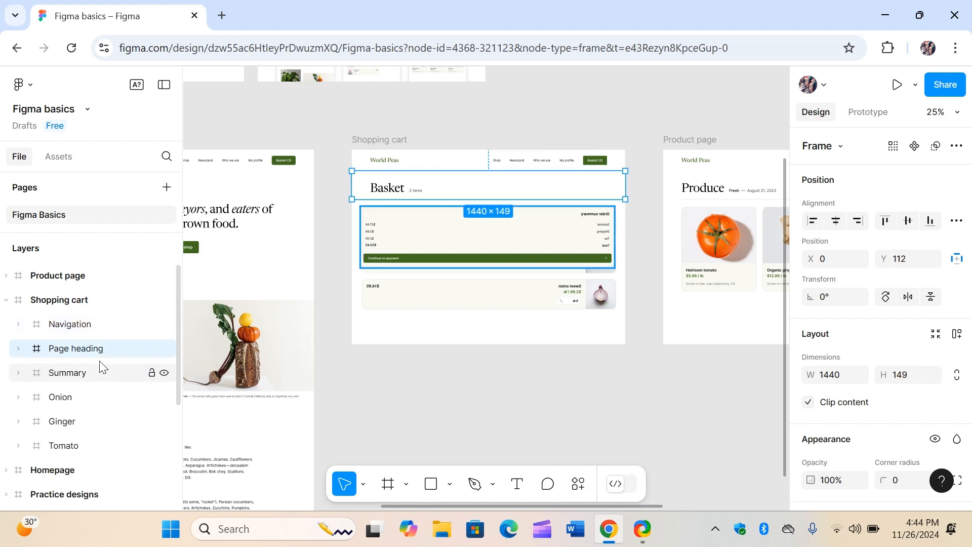
{"action": "left_click", "coordinate": [98, 379]}
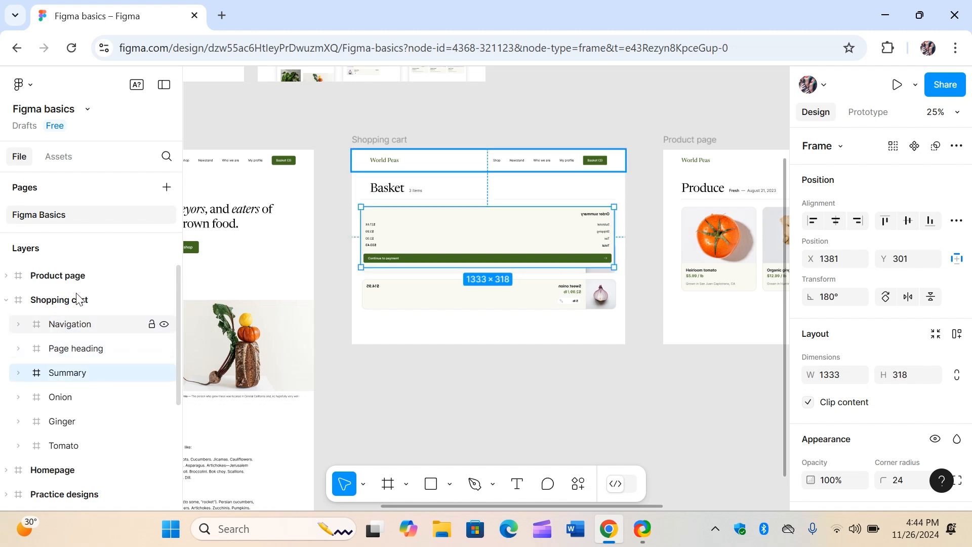
{"action": "left_click", "coordinate": [436, 167]}
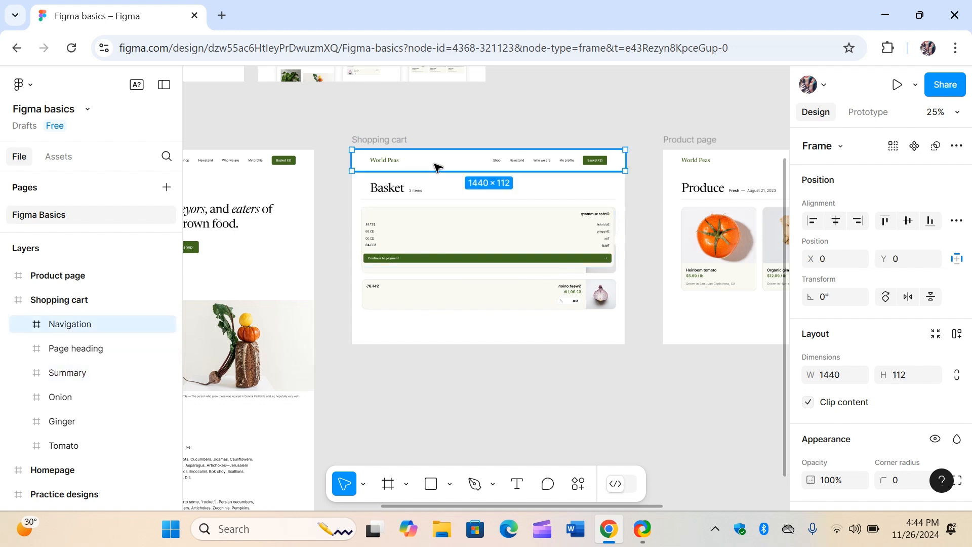
Expand the Shopping cart's Navigation frame and set its Cart button's X position to 121.
{"action": "key", "text": "ctrl+equal"}
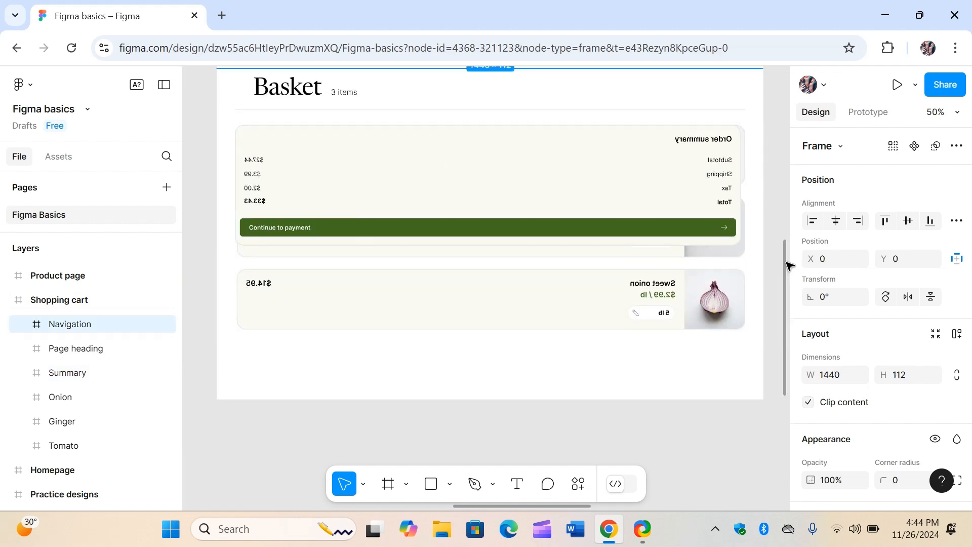
{"action": "scroll", "coordinate": [788, 265], "scroll_direction": "up", "scroll_amount": 2}
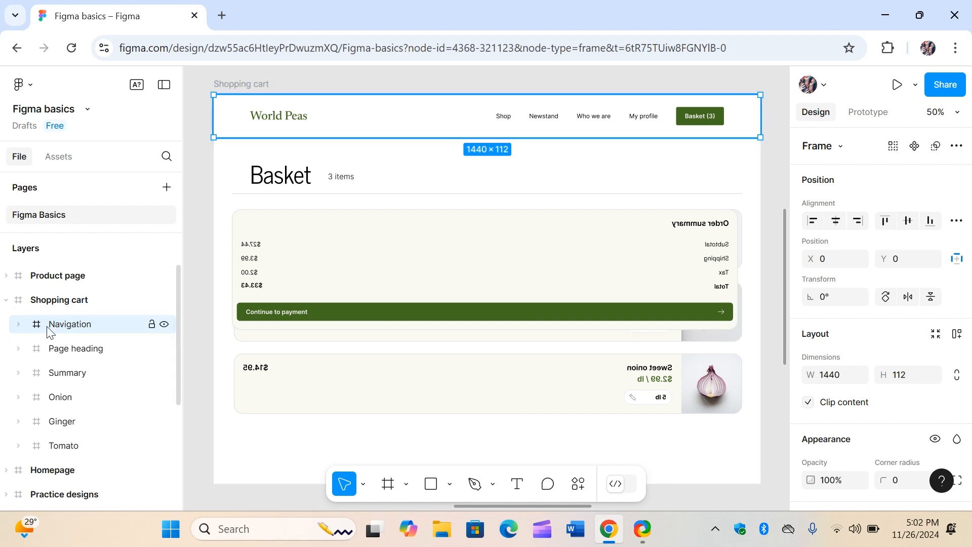
{"action": "left_click", "coordinate": [18, 325]}
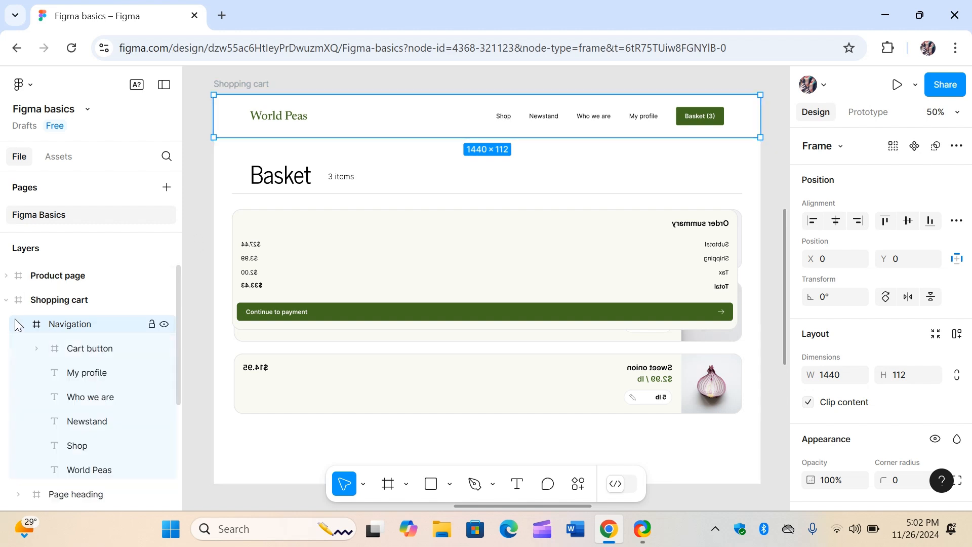
{"action": "left_click", "coordinate": [125, 350]}
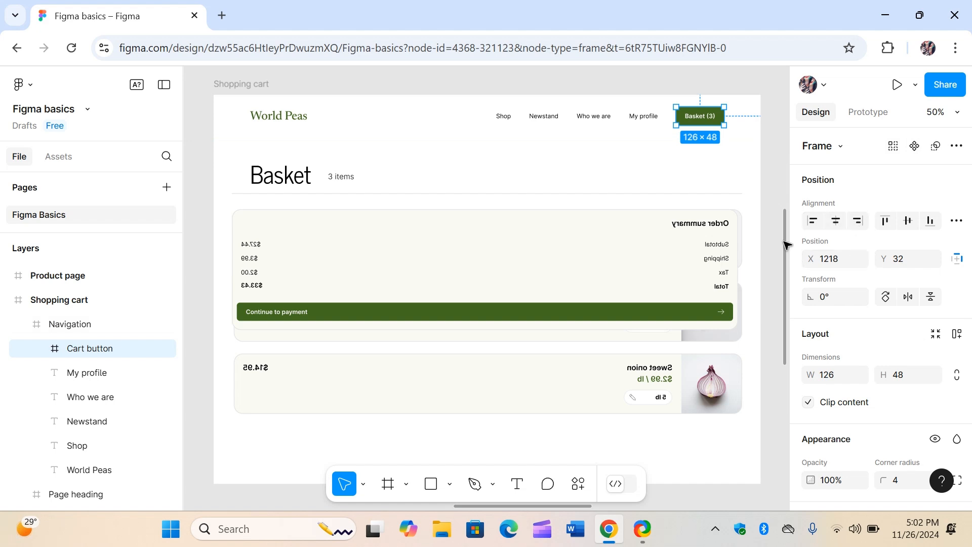
{"action": "left_click", "coordinate": [843, 265]}
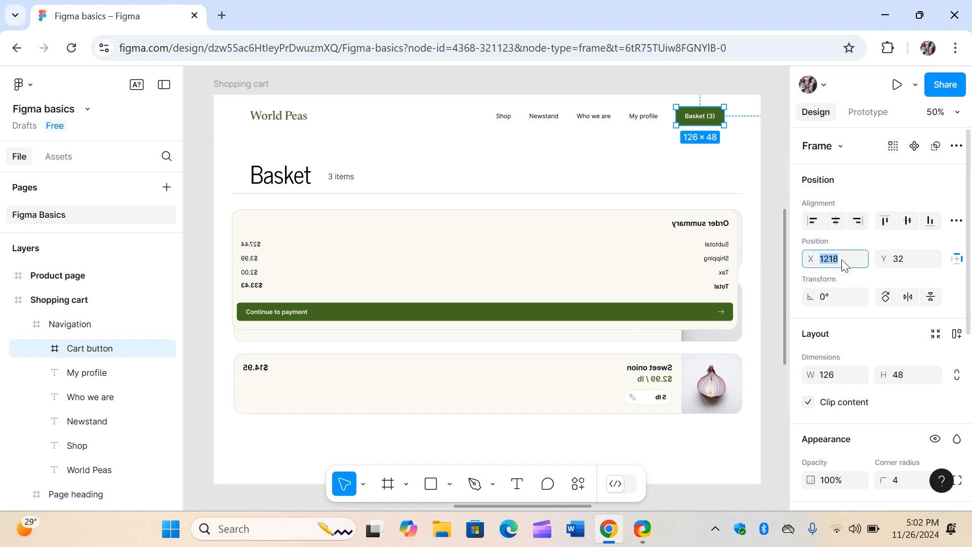
{"action": "left_click", "coordinate": [843, 264]}
{"action": "key", "text": "Return"}
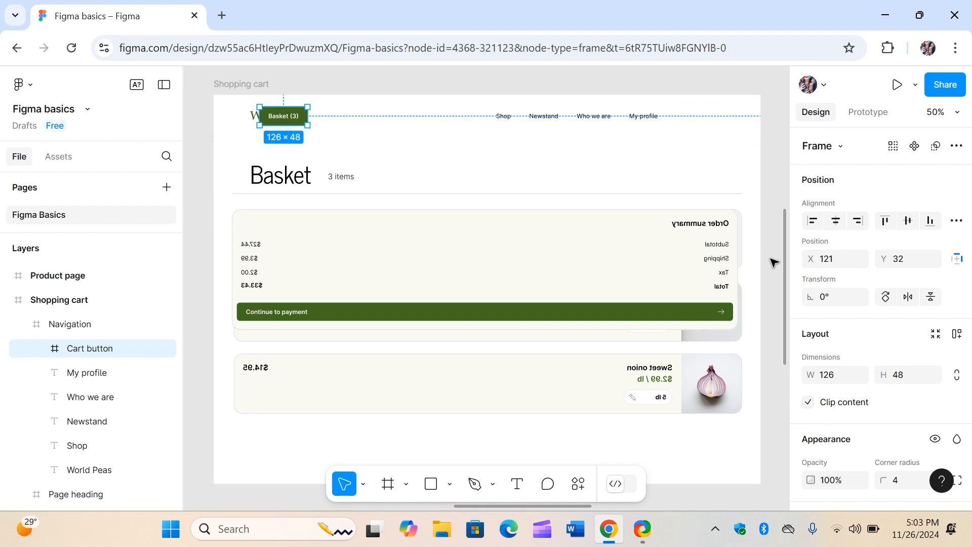
Undo the Cart button's last X position change and set its Y position to 320.
{"action": "key", "text": "ctrl+z"}
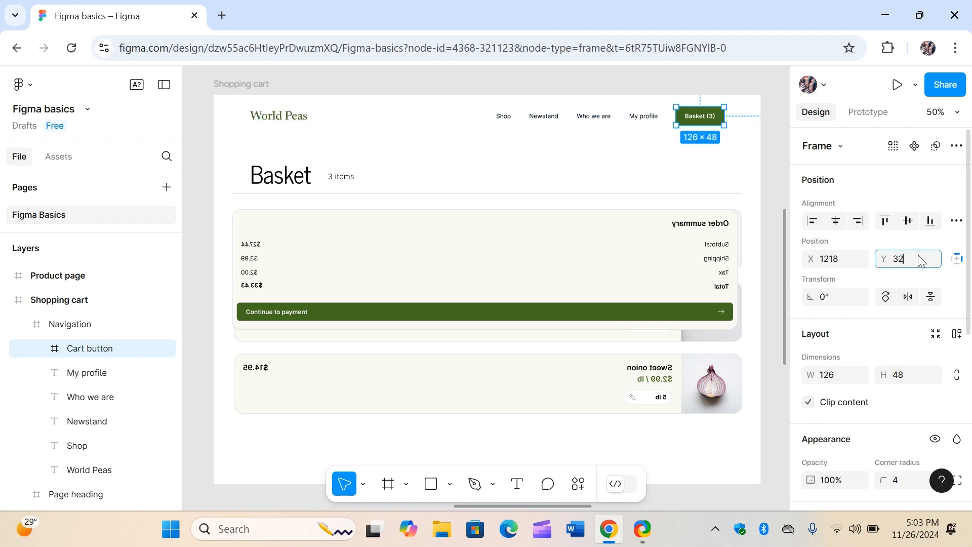
{"action": "double_click", "coordinate": [918, 256]}
{"action": "type", "text": "320"}
{"action": "key", "text": "Return"}
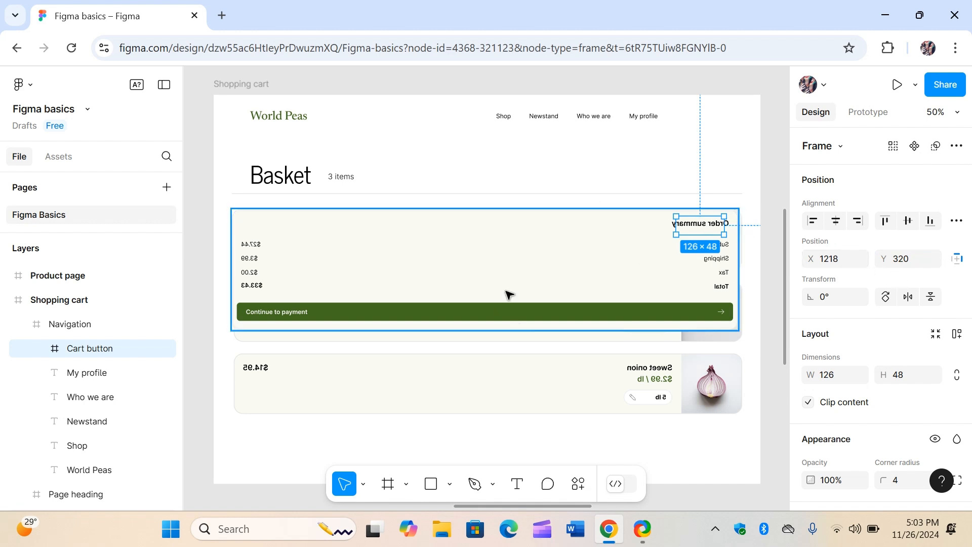
Set the Cart button's Y position back to 32.
{"action": "left_click", "coordinate": [917, 259]}
{"action": "type", "text": "32"}
{"action": "key", "text": "Return"}
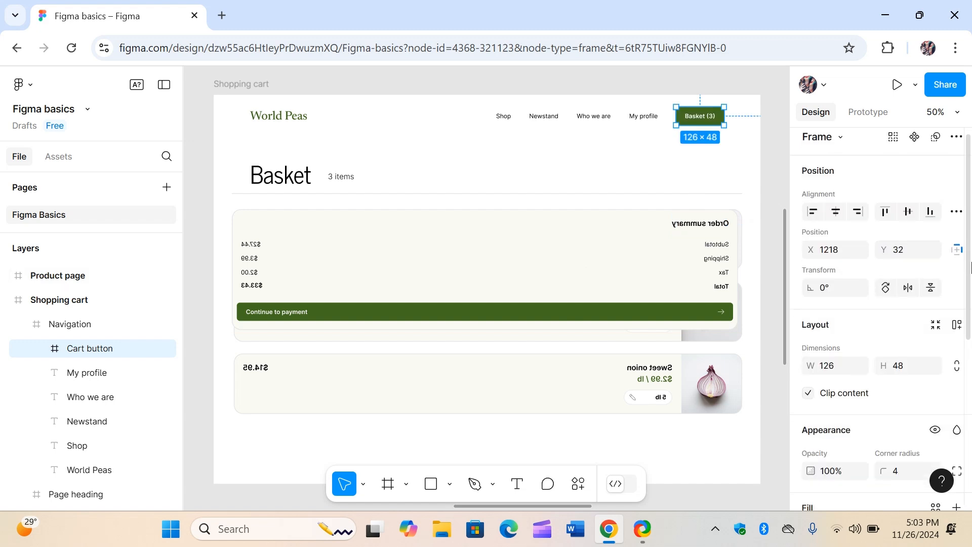
Try a height of 480 on the Cart button and undo the resize.
{"action": "left_click_drag", "start_coordinate": [970, 264], "coordinate": [970, 332]}
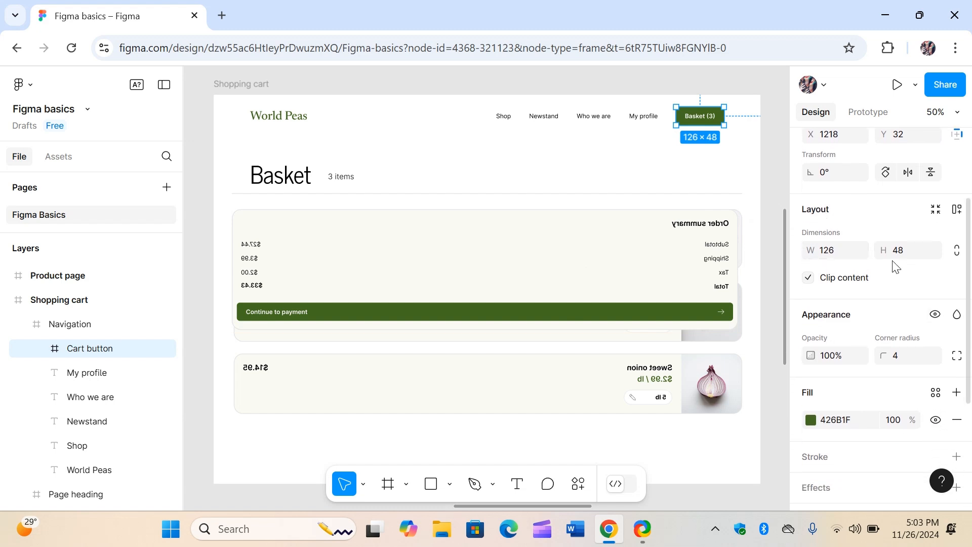
{"action": "left_click", "coordinate": [913, 255]}
{"action": "left_click", "coordinate": [913, 255]}
{"action": "type", "text": "0"}
{"action": "left_click", "coordinate": [913, 277]}
{"action": "key", "text": "ctrl+z"}
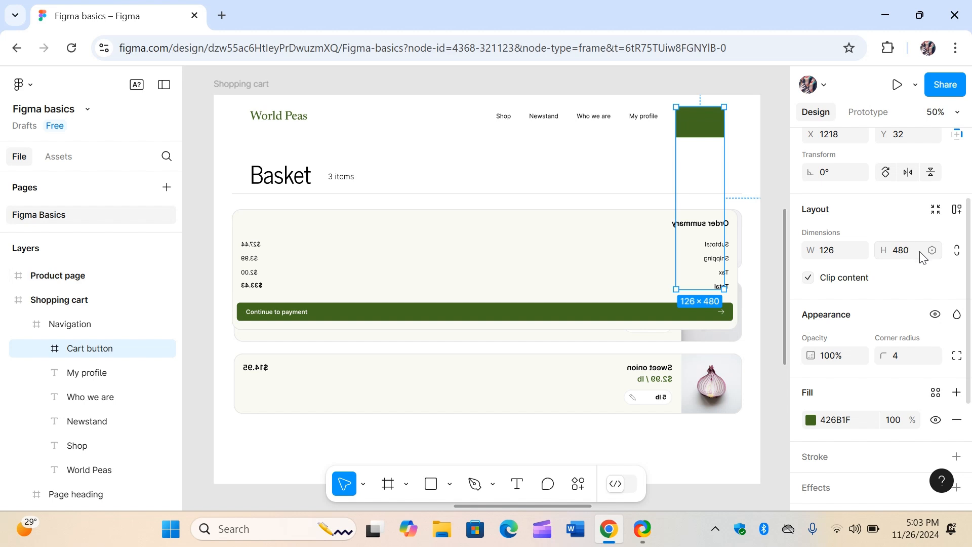
{"action": "key", "text": "ctrl+z"}
Try an opacity of 10% on the Cart button and undo the change.
{"action": "left_click_drag", "start_coordinate": [969, 238], "coordinate": [969, 320]}
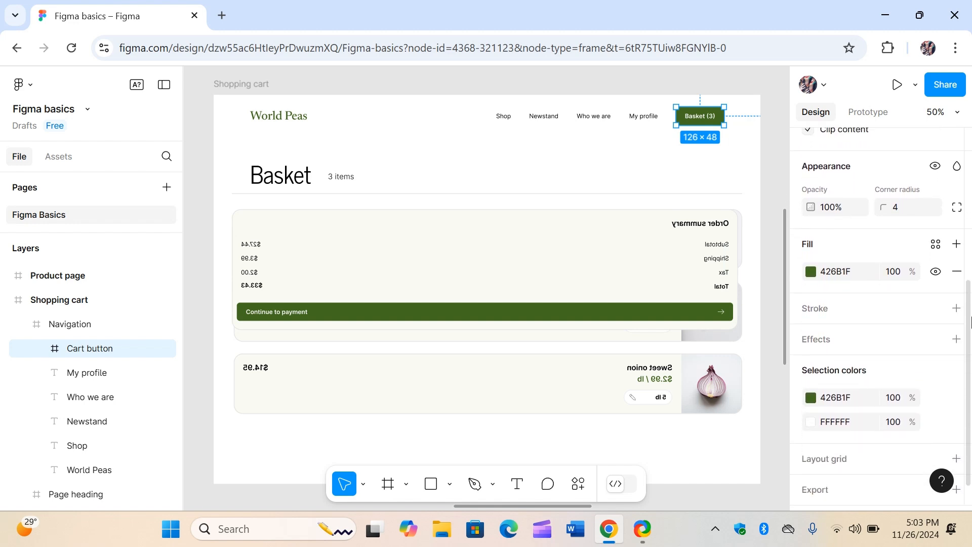
{"action": "left_click", "coordinate": [836, 218]}
{"action": "left_click", "coordinate": [835, 213]}
{"action": "key", "text": "Return"}
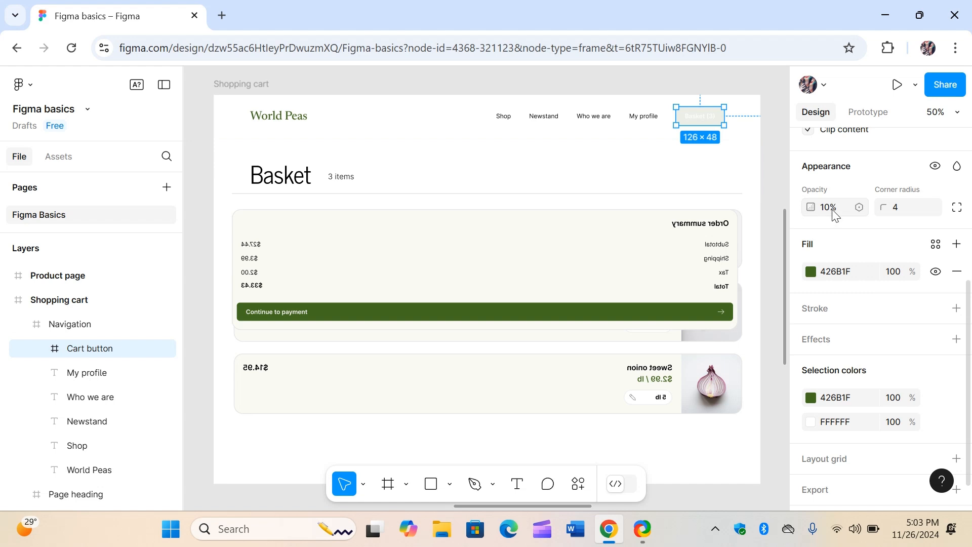
{"action": "key", "text": "ctrl+z"}
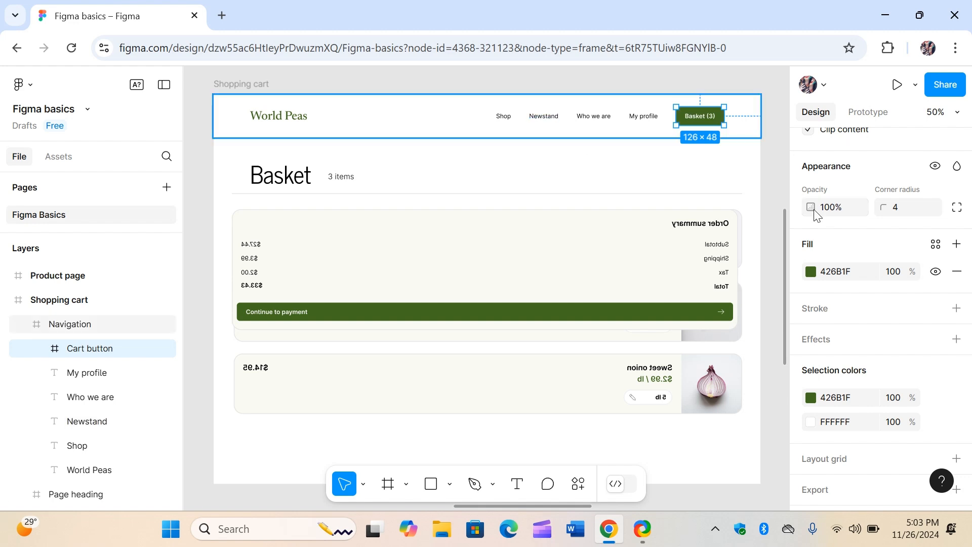
Change the Cart button's fill to the yellow FFC700 from the page's colors.
{"action": "mouse_move", "coordinate": [970, 330]}
{"action": "left_mouse_down"}
{"action": "mouse_move", "coordinate": [970, 286]}
{"action": "mouse_move", "coordinate": [970, 342]}
{"action": "left_mouse_up"}
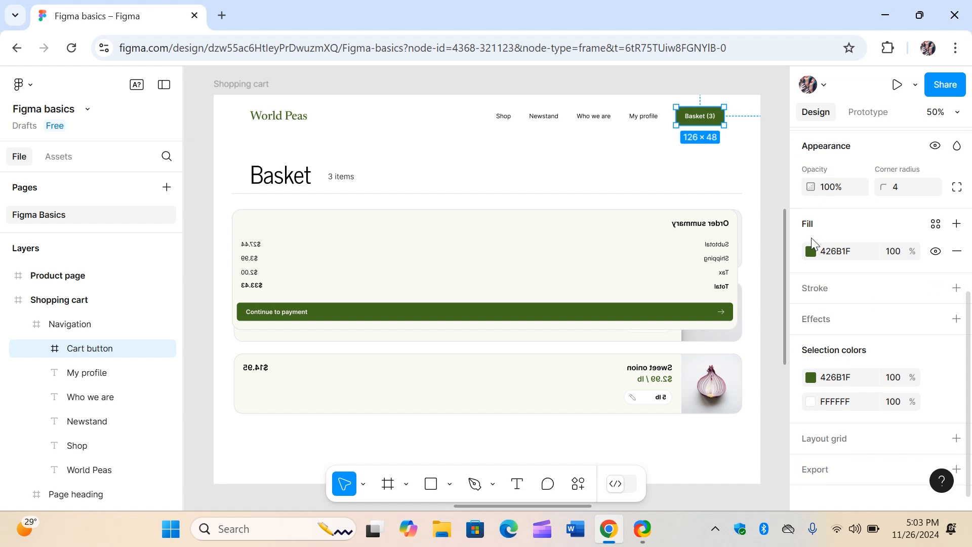
{"action": "left_click", "coordinate": [812, 252]}
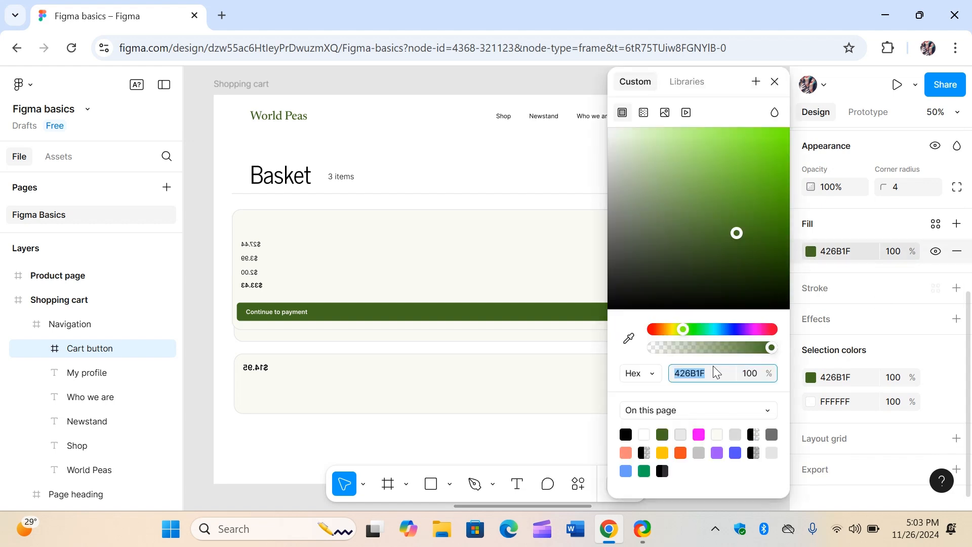
{"action": "left_click", "coordinate": [662, 451]}
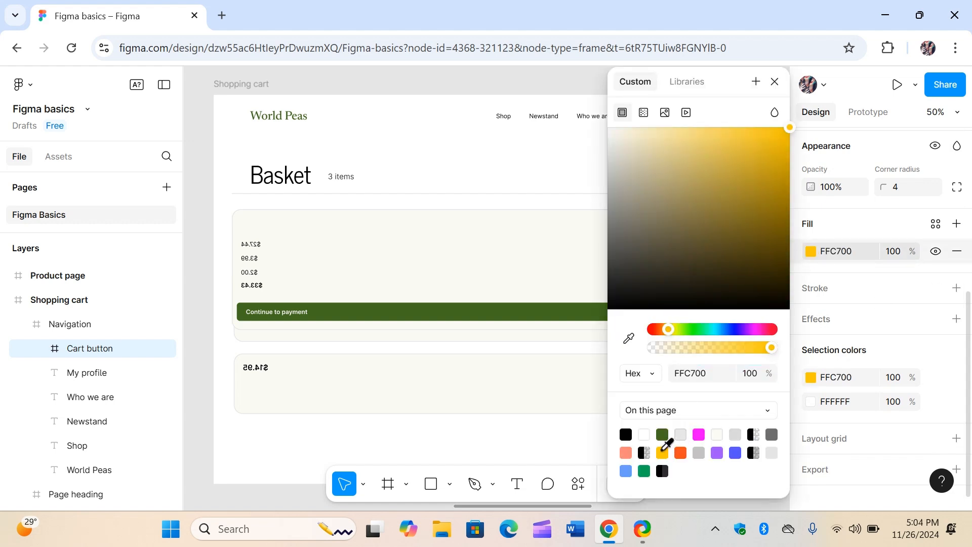
{"action": "left_click", "coordinate": [774, 82]}
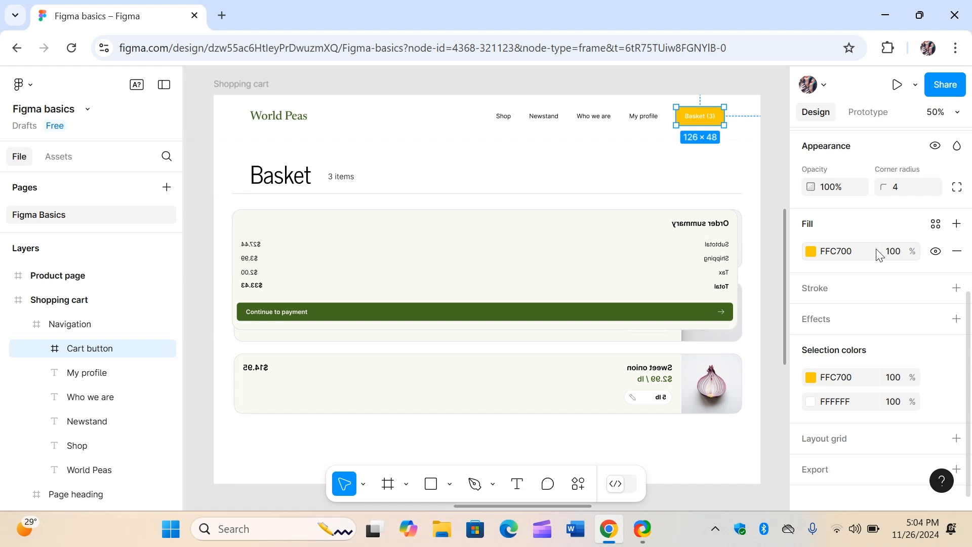
Try black 000000 in place of the Cart button's yellow selection color, and undo the color changes back to green 426B1F.
{"action": "left_click", "coordinate": [810, 378]}
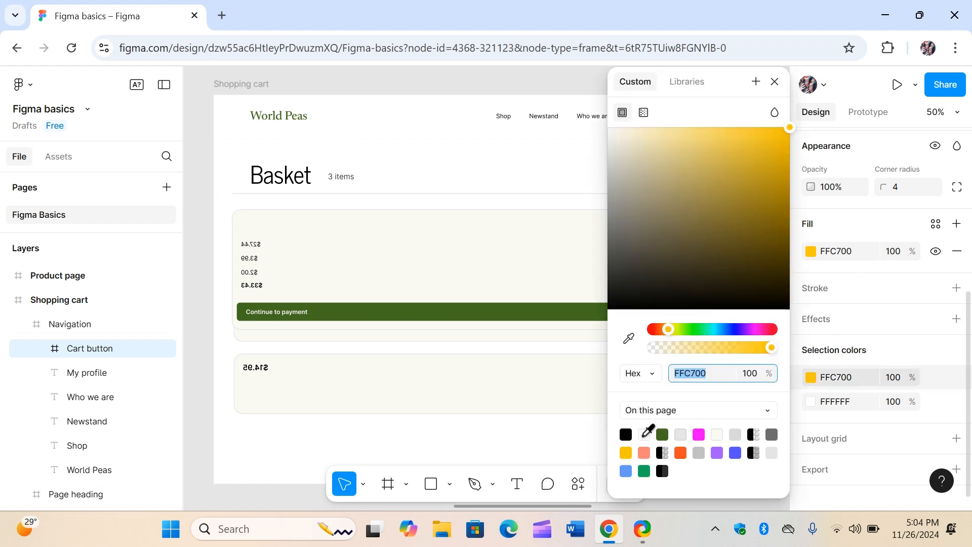
{"action": "left_click", "coordinate": [627, 432]}
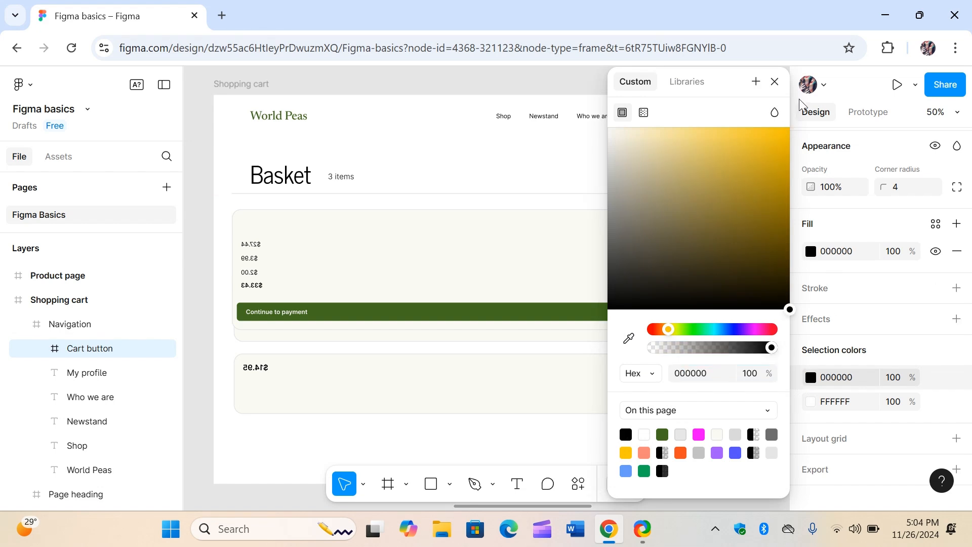
{"action": "left_click", "coordinate": [775, 82]}
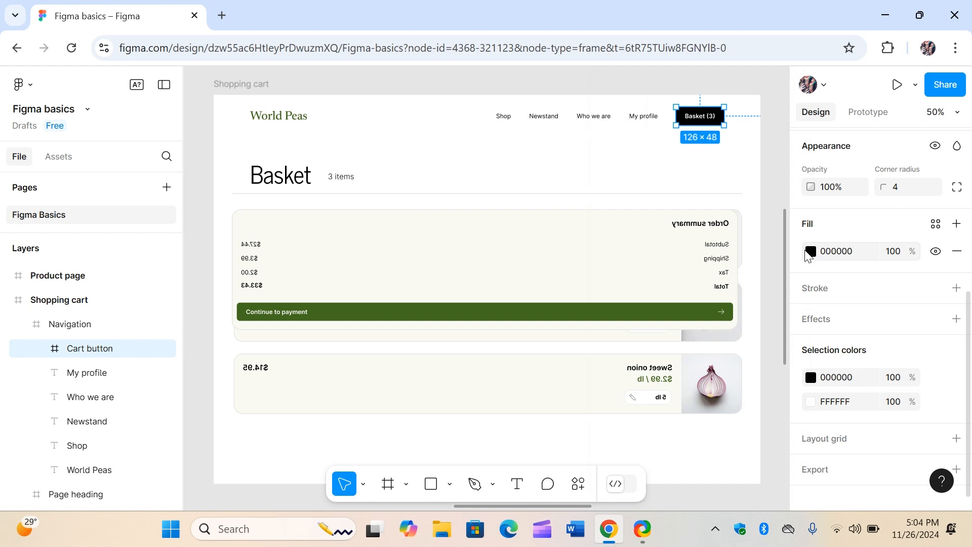
{"action": "key", "text": "ctrl+z"}
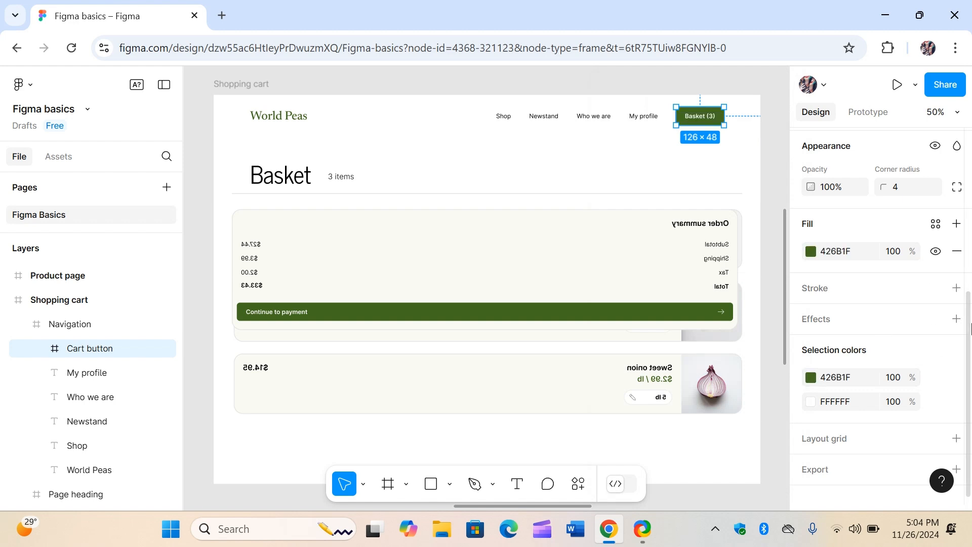
Try magenta FF00FF for the Cart button's white selection color and set it back to FFFFFF.
{"action": "scroll", "coordinate": [970, 334], "scroll_direction": "down", "scroll_amount": 1}
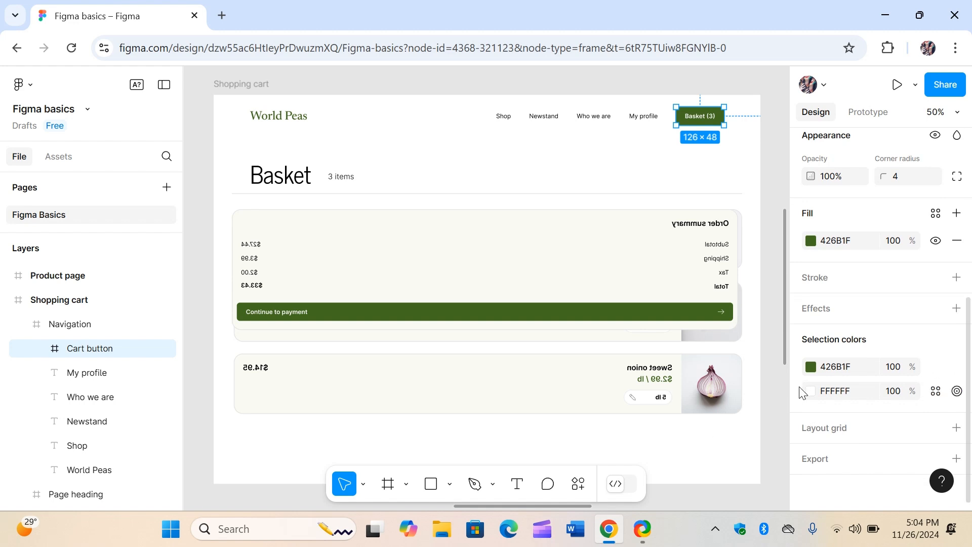
{"action": "left_click", "coordinate": [811, 392]}
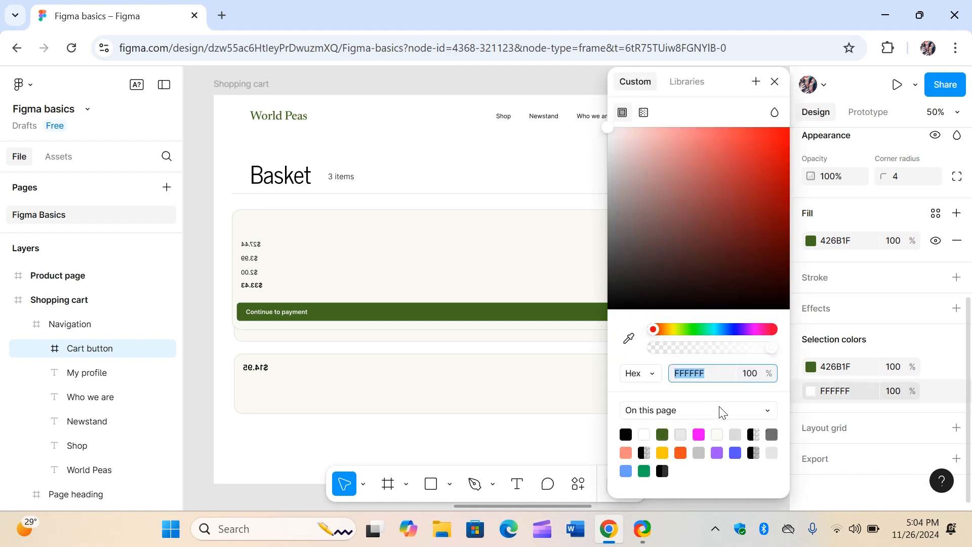
{"action": "left_click", "coordinate": [698, 433]}
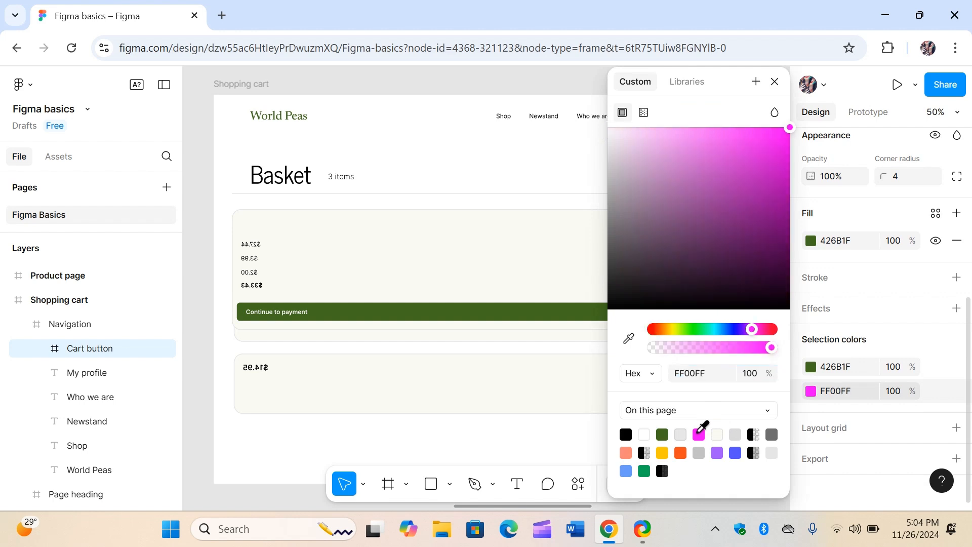
{"action": "left_click", "coordinate": [775, 82]}
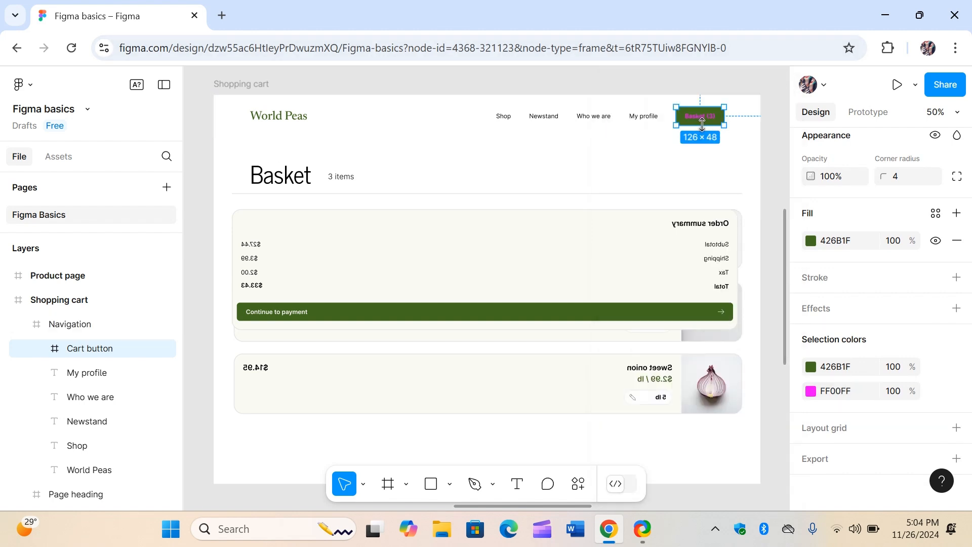
{"action": "left_click", "coordinate": [811, 394]}
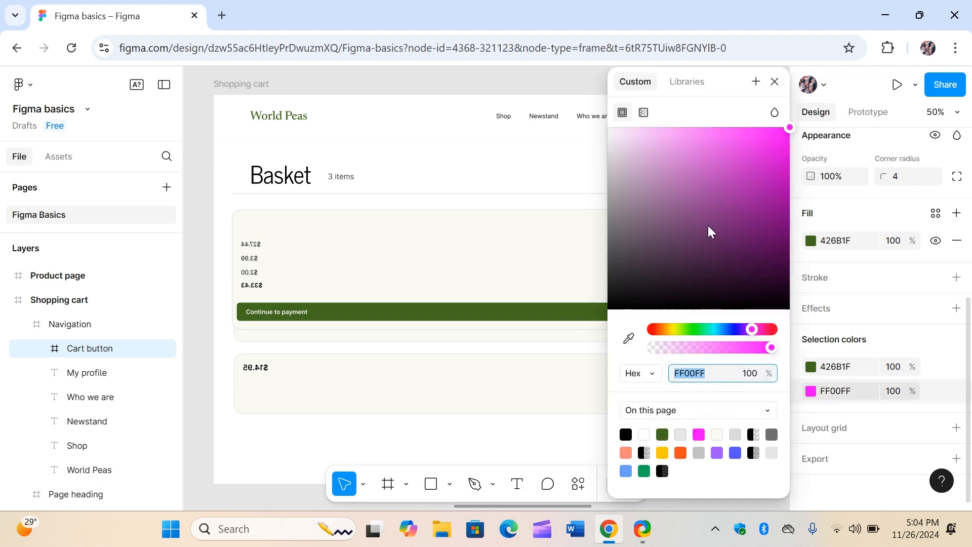
{"action": "type", "text": "FFFFFF"}
{"action": "key", "text": "Return"}
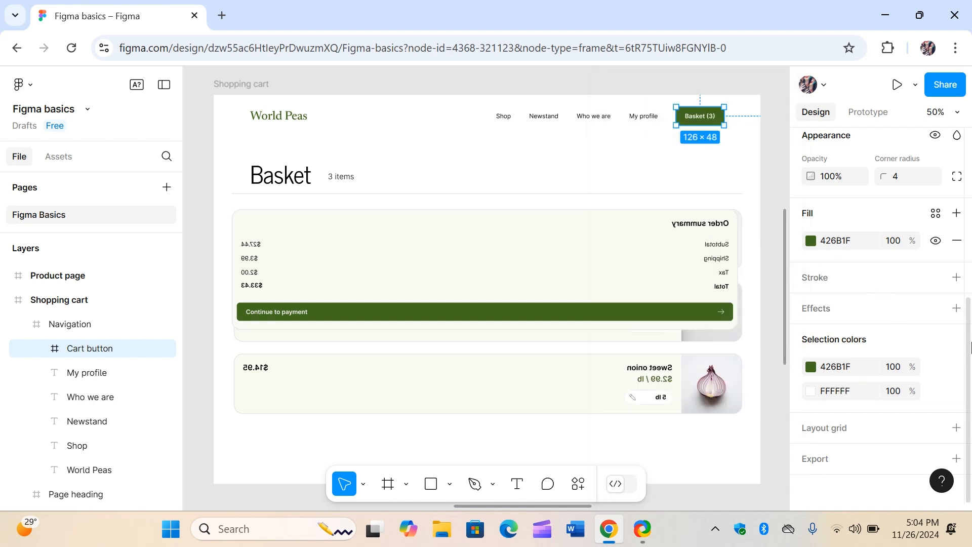
Inspect the properties of the My profile, Who we are and World Peas texts in the Navigation frame.
{"action": "left_click_drag", "start_coordinate": [971, 348], "coordinate": [971, 157]}
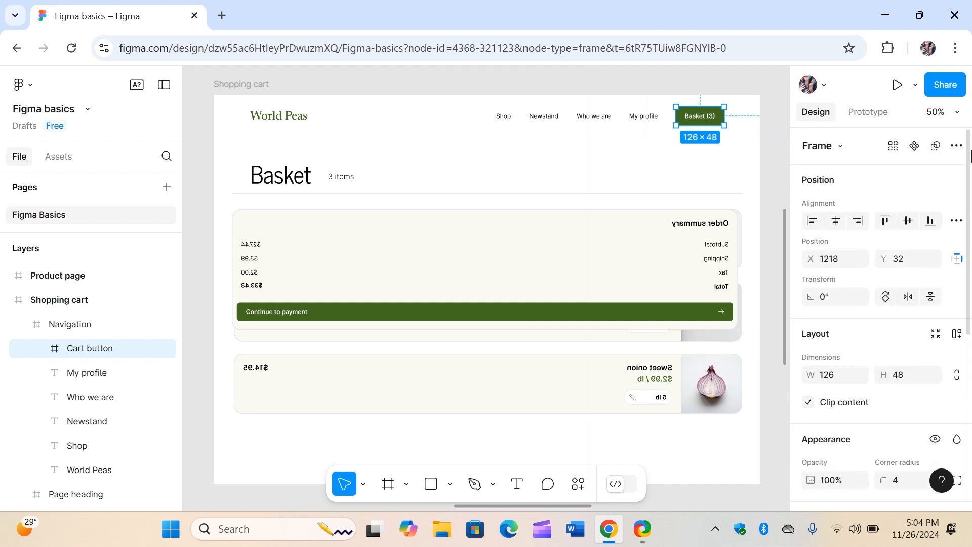
{"action": "left_click", "coordinate": [646, 120]}
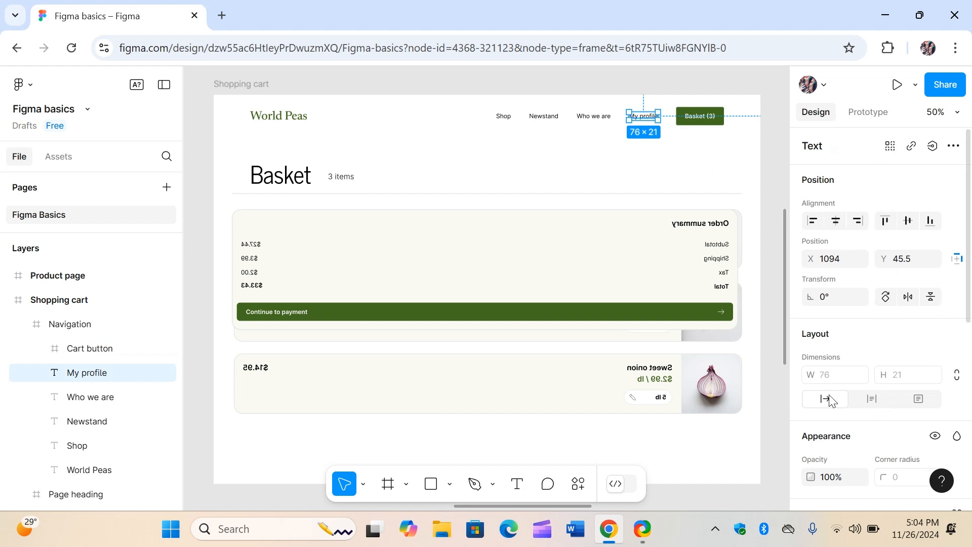
{"action": "left_click", "coordinate": [607, 119]}
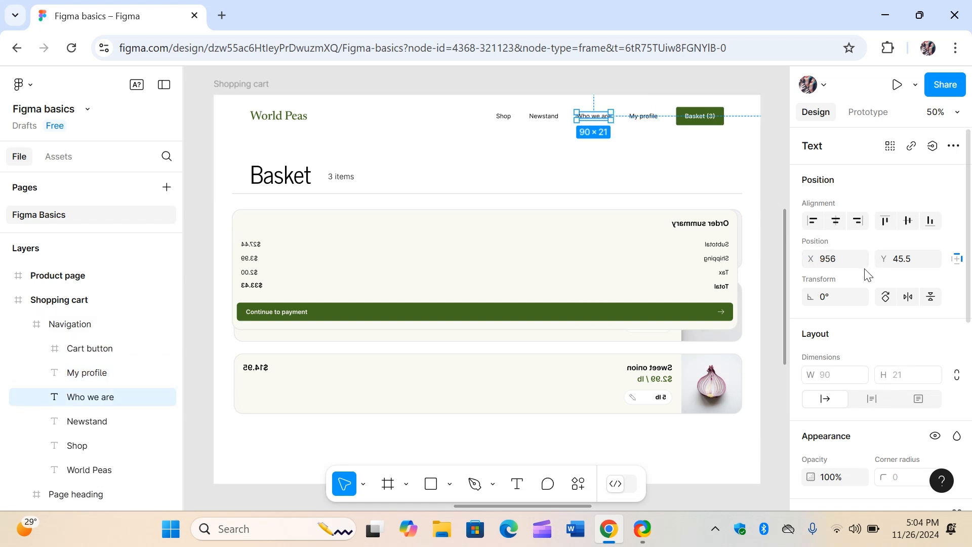
{"action": "left_click", "coordinate": [286, 120]}
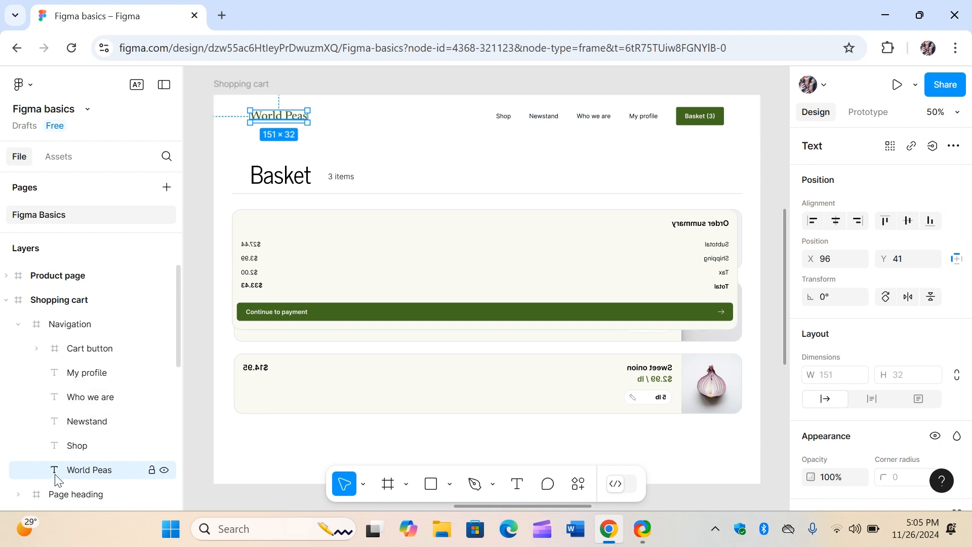
Review the World Peas text's typography settings and browse its list of available fonts without choosing a new one.
{"action": "left_click_drag", "start_coordinate": [971, 259], "coordinate": [970, 381]}
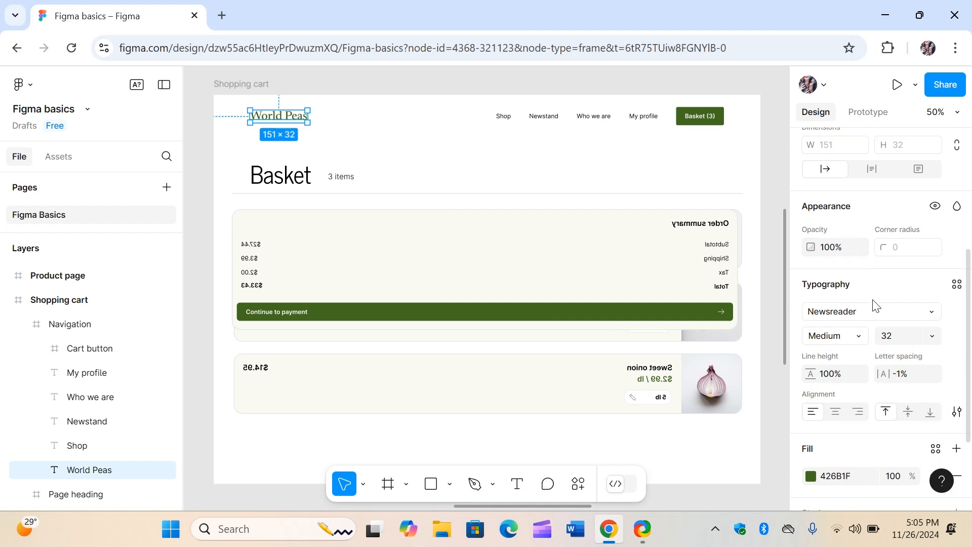
{"action": "left_click", "coordinate": [917, 318]}
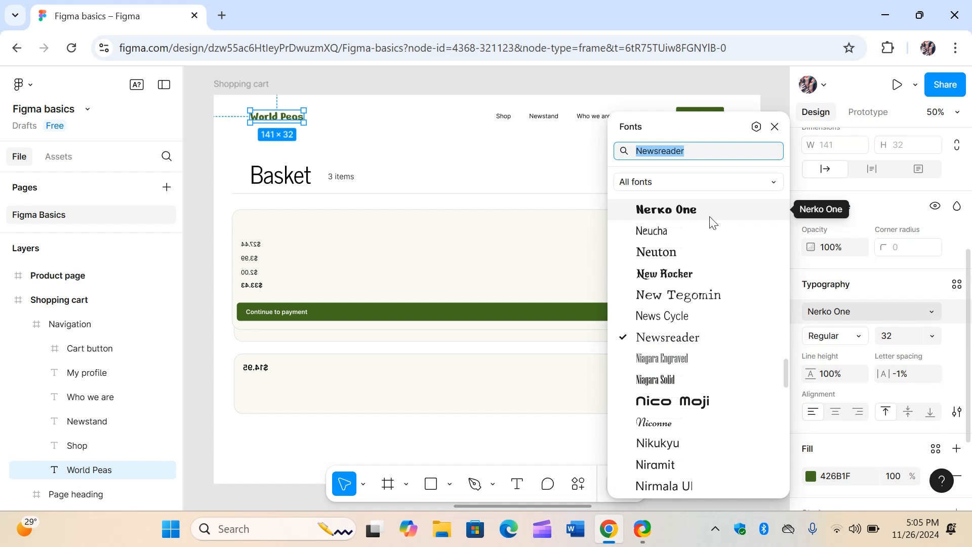
{"action": "left_click", "coordinate": [563, 80]}
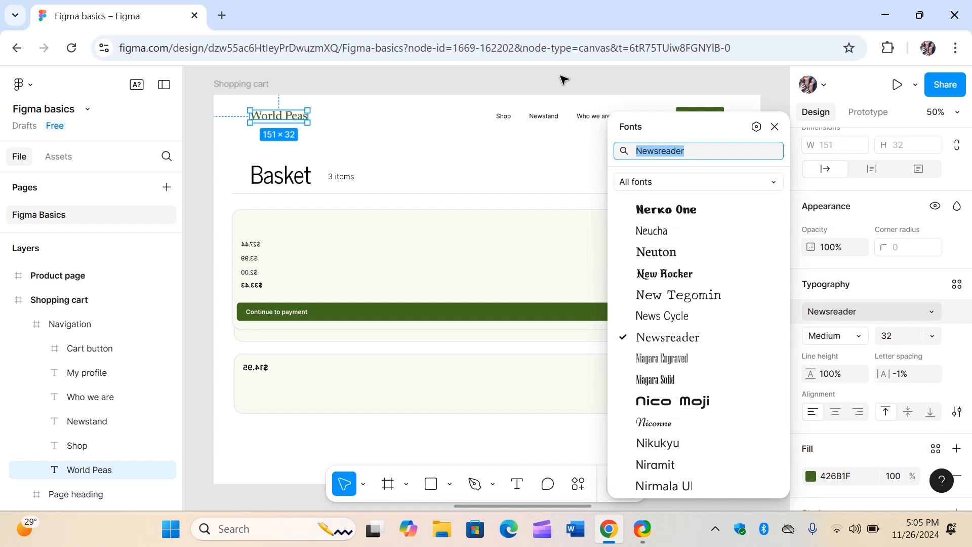
Bring the World Peas heading into close view at 200% and select its text layer.
{"action": "key", "text": "shift+0"}
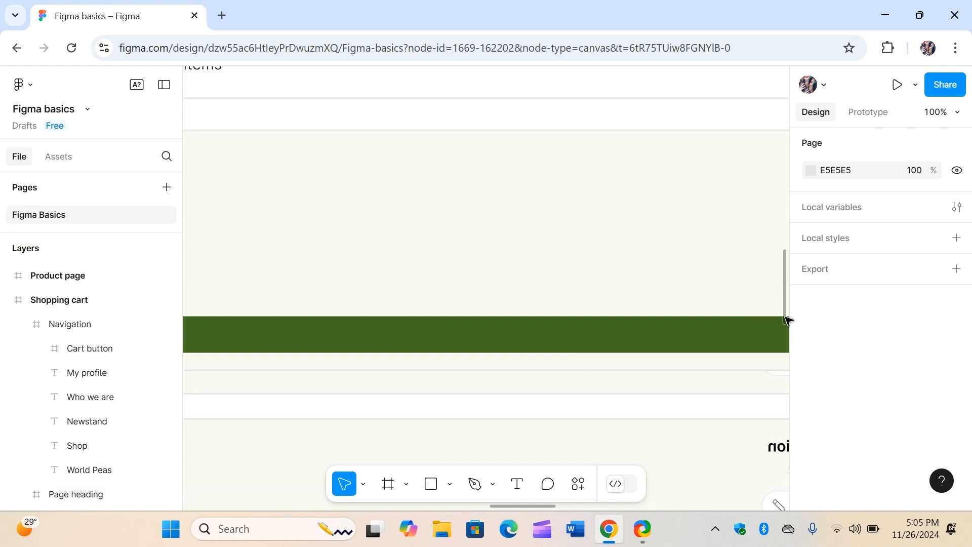
{"action": "scroll", "coordinate": [785, 304], "scroll_direction": "up", "scroll_amount": 5}
{"action": "scroll", "coordinate": [785, 276], "scroll_direction": "down", "scroll_amount": 3}
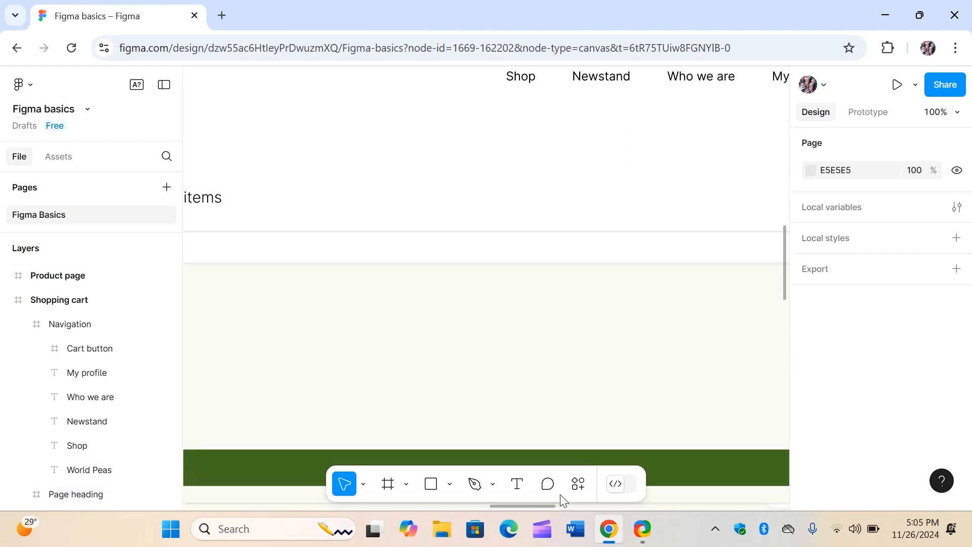
{"action": "left_click_drag", "start_coordinate": [555, 509], "coordinate": [512, 509]}
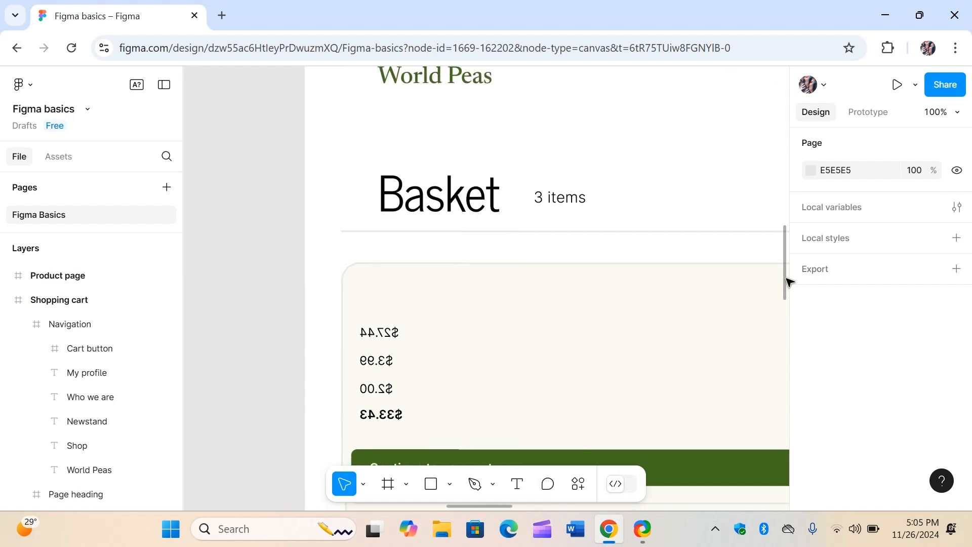
{"action": "left_click_drag", "start_coordinate": [786, 278], "coordinate": [786, 248]}
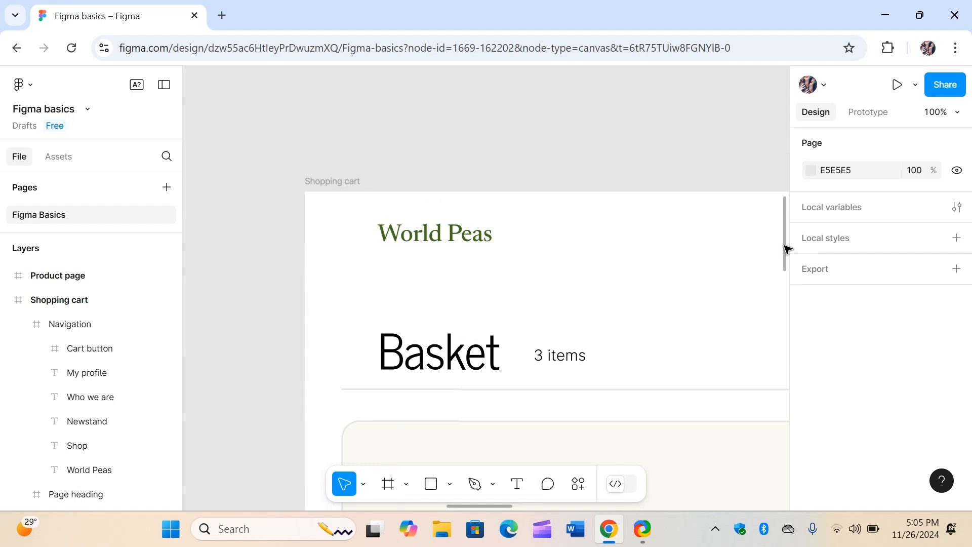
{"action": "key", "text": "ctrl+equal"}
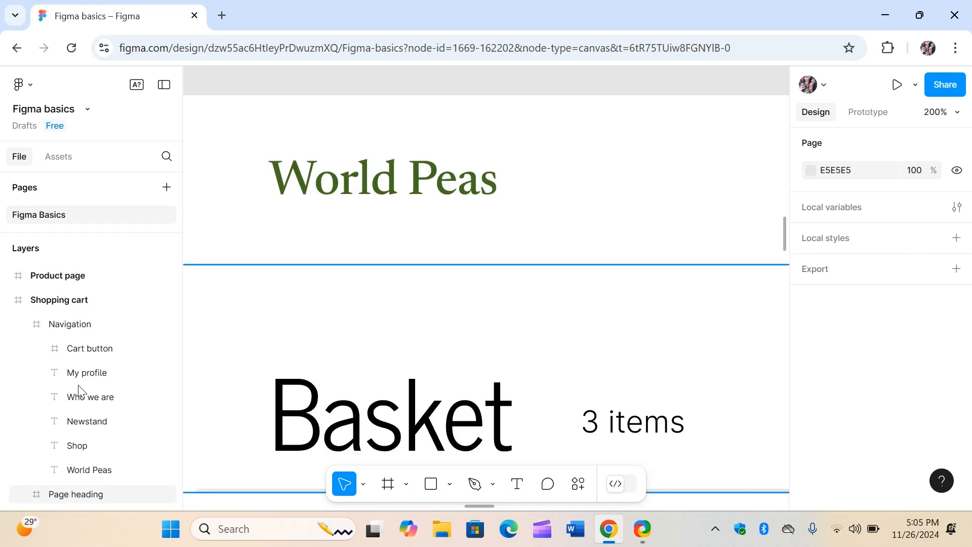
{"action": "left_click", "coordinate": [129, 470]}
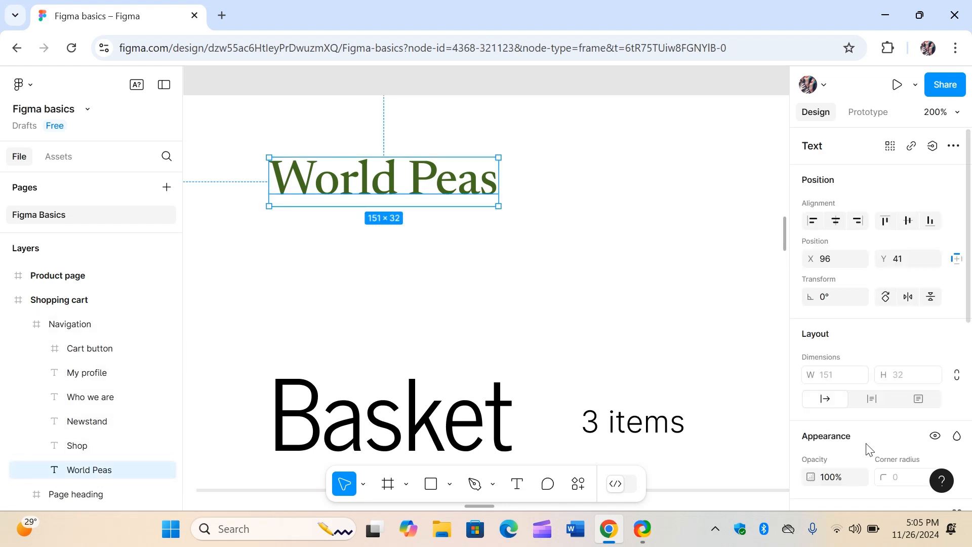
Try the Niagara Engraved font on the World Peas text, check its available weights, and set the font back to Newsreader.
{"action": "mouse_move", "coordinate": [969, 299]}
{"action": "left_mouse_down"}
{"action": "mouse_move", "coordinate": [970, 468]}
{"action": "mouse_move", "coordinate": [970, 306]}
{"action": "mouse_move", "coordinate": [969, 367]}
{"action": "left_mouse_up"}
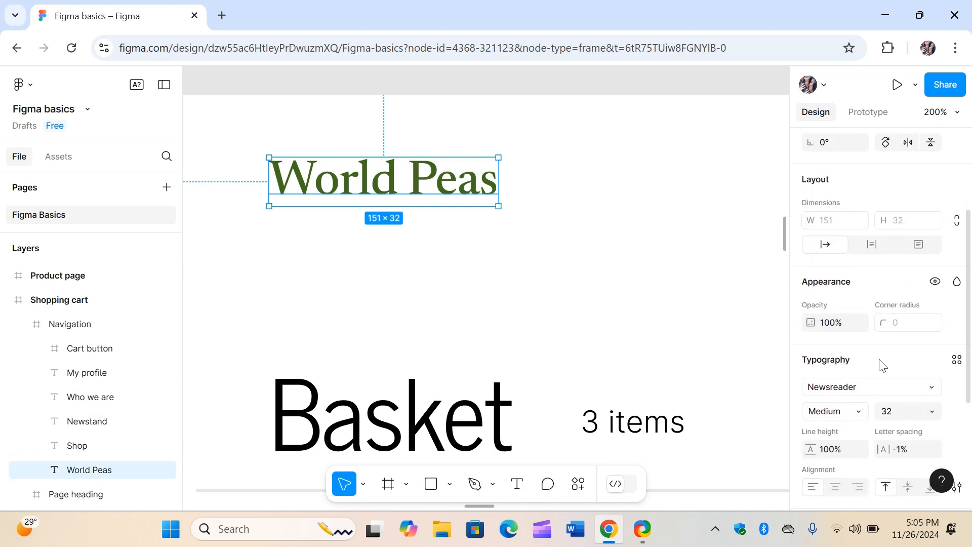
{"action": "left_click", "coordinate": [894, 392]}
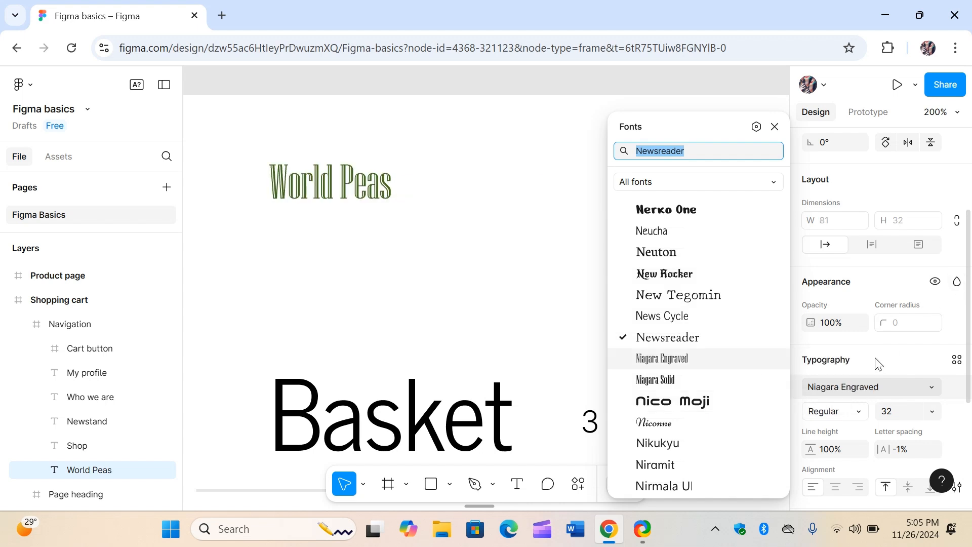
{"action": "left_click", "coordinate": [852, 411]}
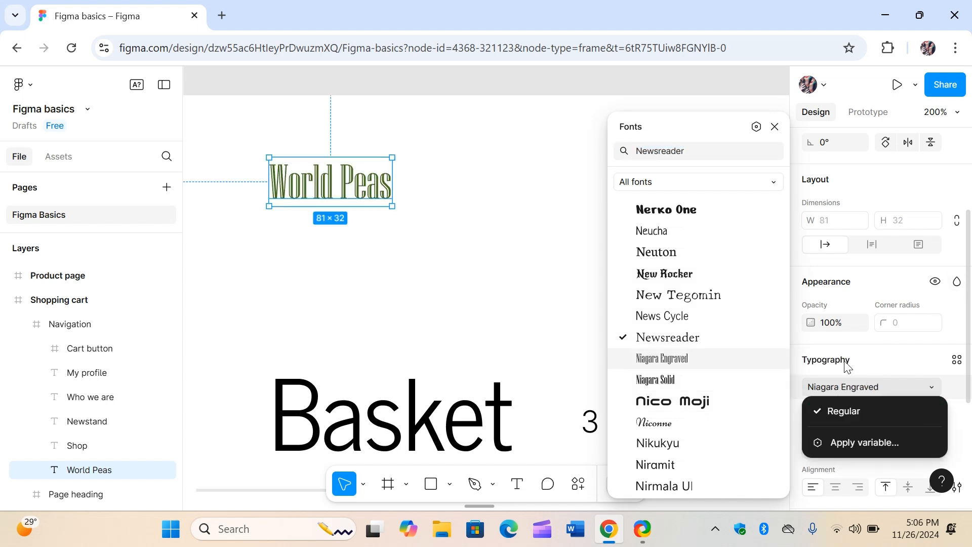
{"action": "left_click", "coordinate": [687, 339]}
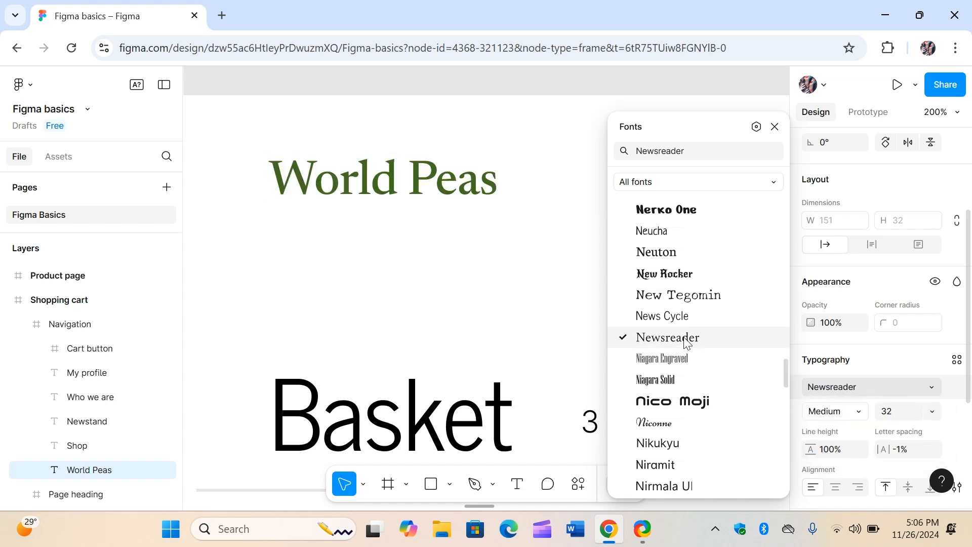
Browse the font weights, previewing ExtraBold, and the font sizes offered for the World Peas text without choosing new ones.
{"action": "left_click", "coordinate": [833, 412]}
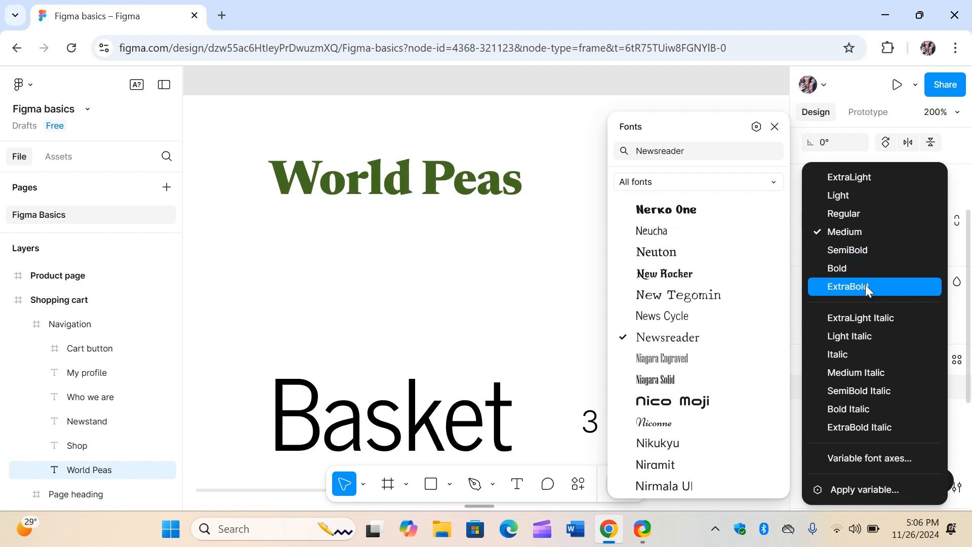
{"action": "left_click", "coordinate": [968, 194]}
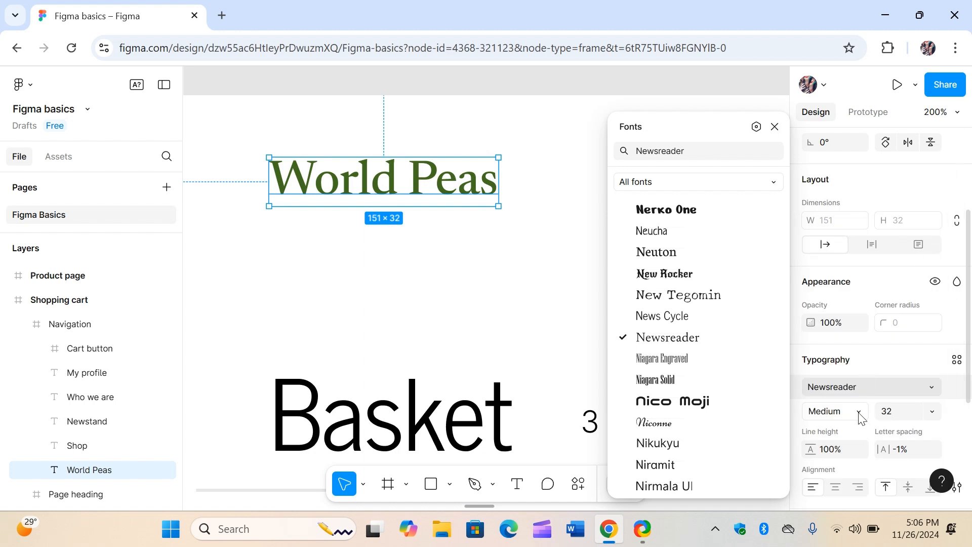
{"action": "left_click", "coordinate": [909, 412]}
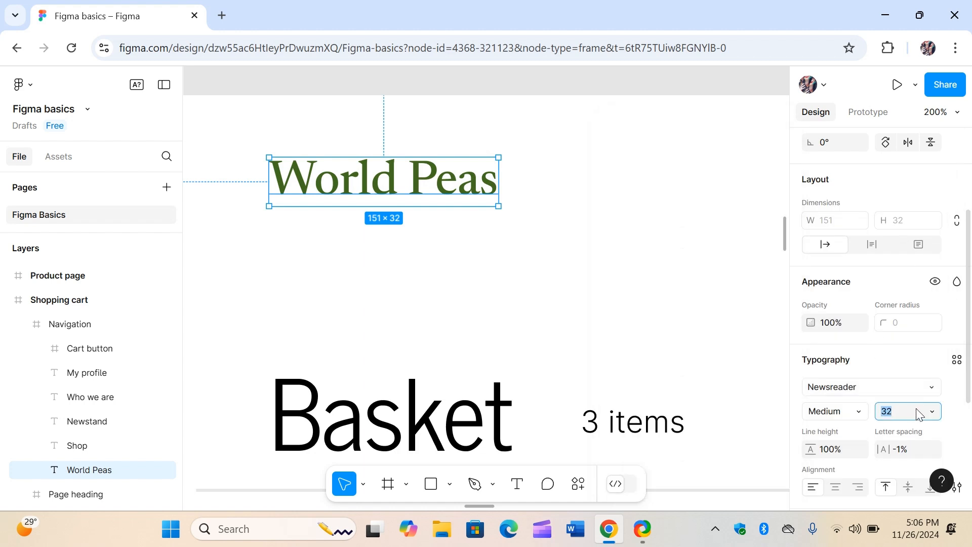
{"action": "left_click", "coordinate": [933, 413]}
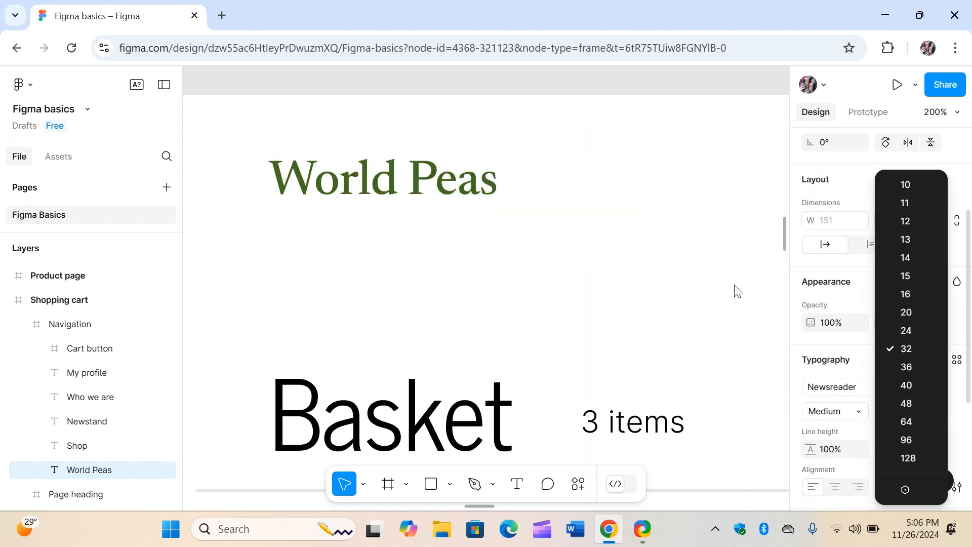
{"action": "left_click", "coordinate": [855, 306]}
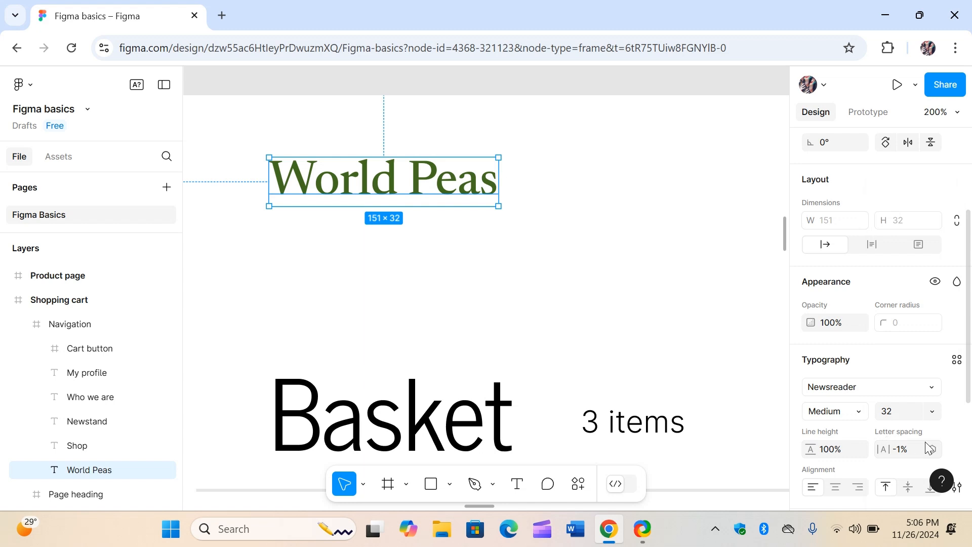
Try a line height of 1% on the World Peas text and undo the change.
{"action": "left_click", "coordinate": [833, 450]}
{"action": "left_click", "coordinate": [834, 454]}
{"action": "key", "text": "BackSpace"}
{"action": "key", "text": "BackSpace"}
{"action": "left_click", "coordinate": [853, 471]}
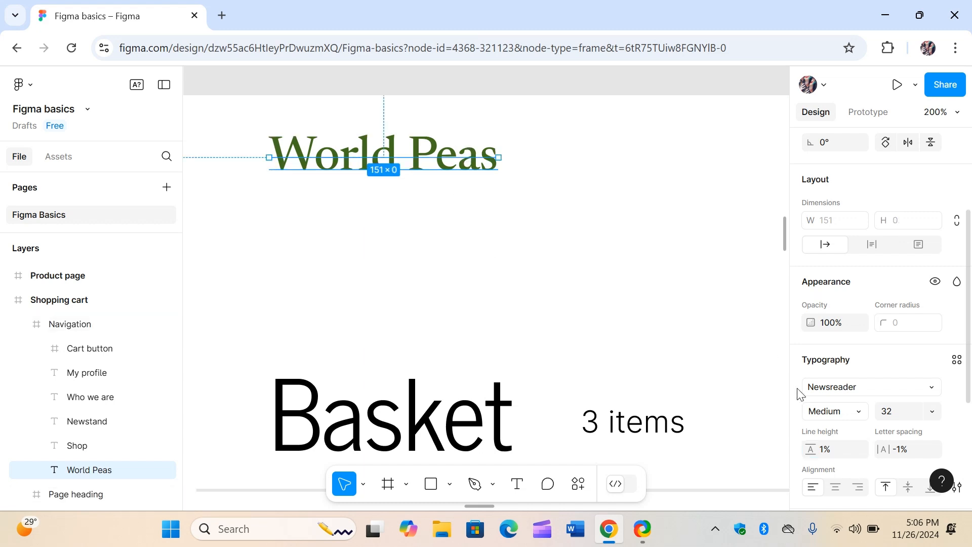
{"action": "key", "text": "ctrl+z"}
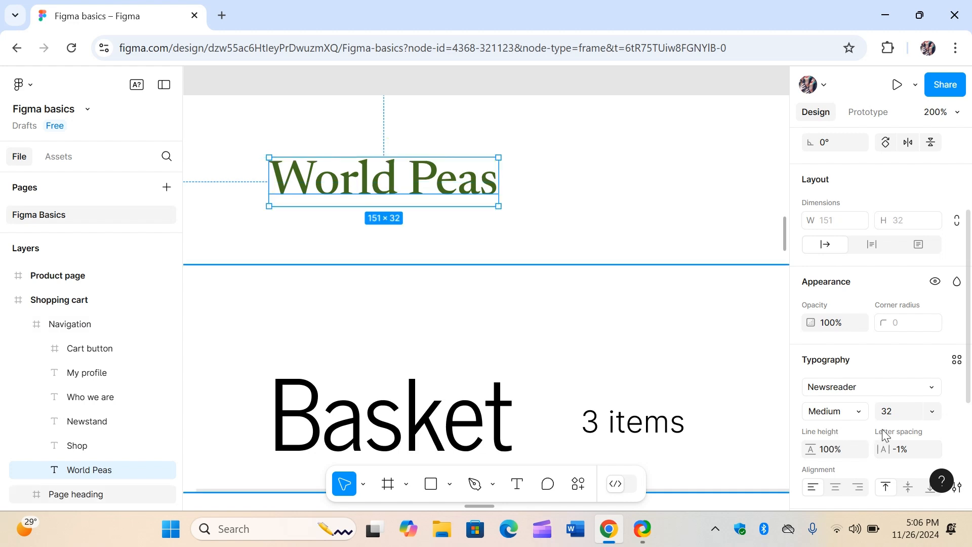
Try a letter spacing of -100% on the World Peas text, undo it, and look over the text's remaining properties.
{"action": "left_click", "coordinate": [903, 453]}
{"action": "left_click", "coordinate": [901, 450]}
{"action": "type", "text": "00"}
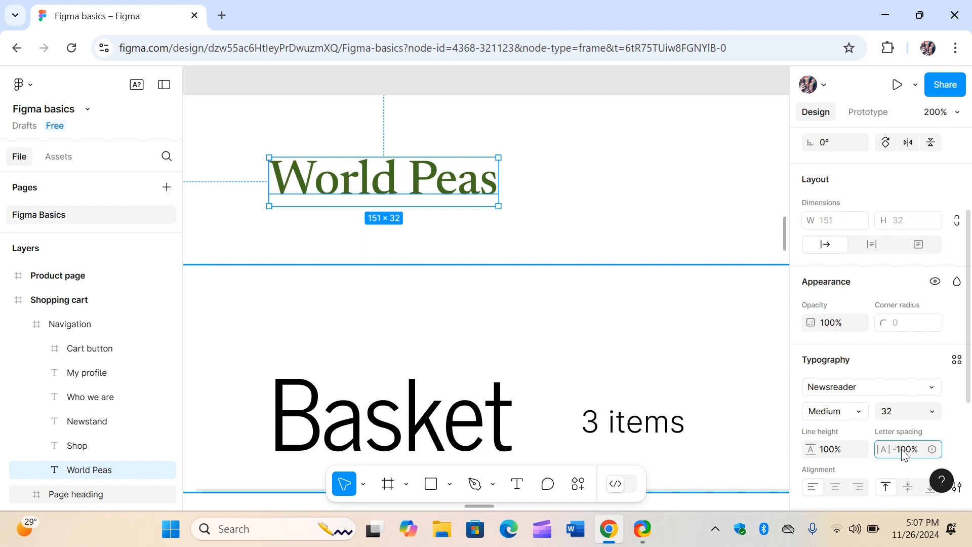
{"action": "key", "text": "Return"}
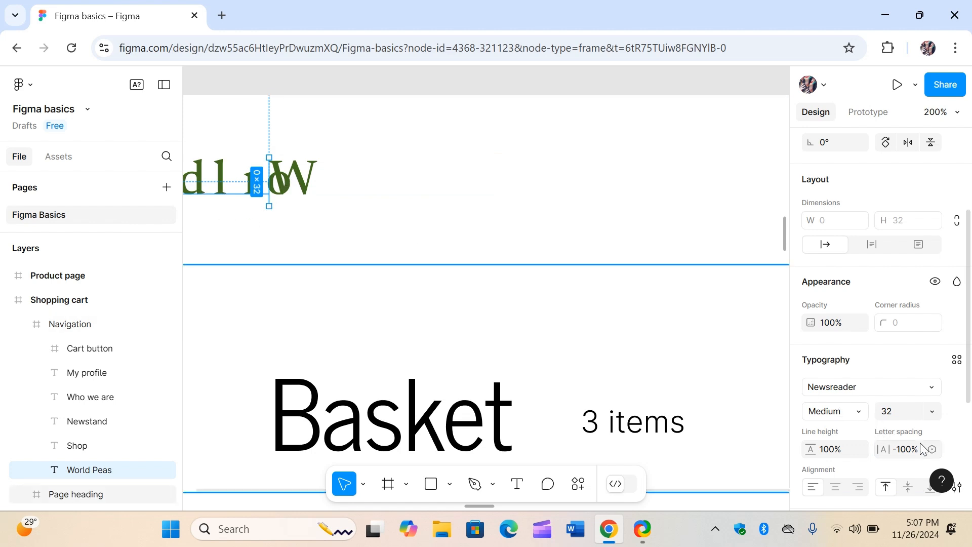
{"action": "key", "text": "ctrl+z"}
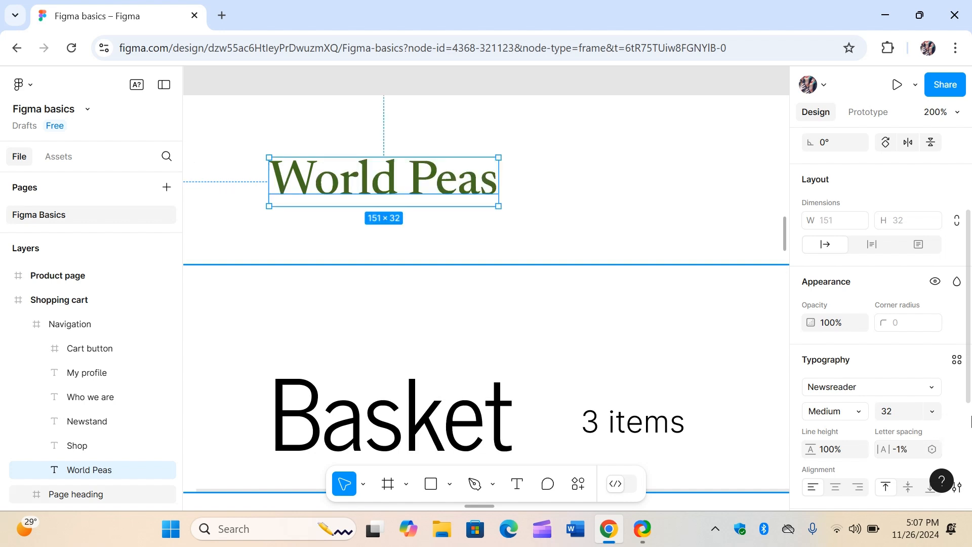
{"action": "left_click_drag", "start_coordinate": [971, 393], "coordinate": [970, 482]}
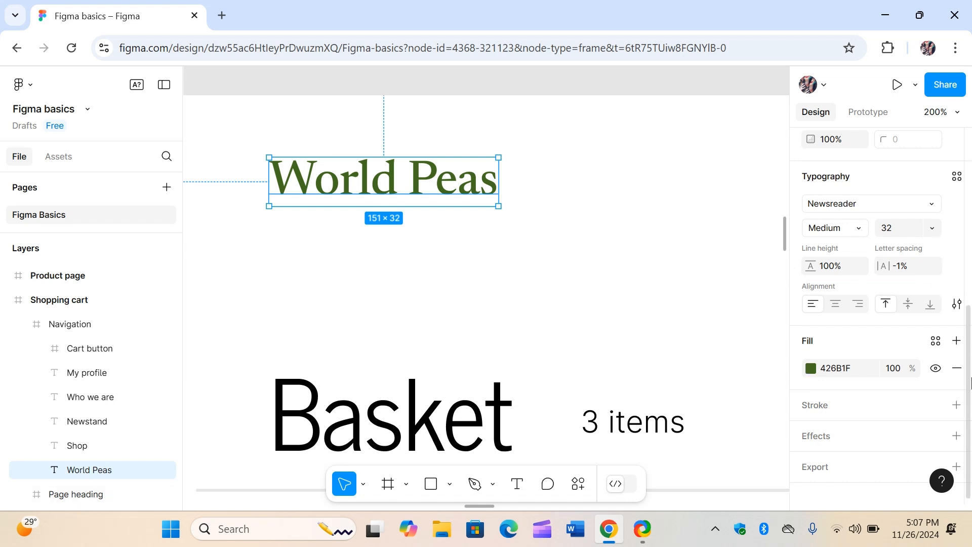
{"action": "scroll", "coordinate": [962, 354], "scroll_direction": "up", "scroll_amount": 6}
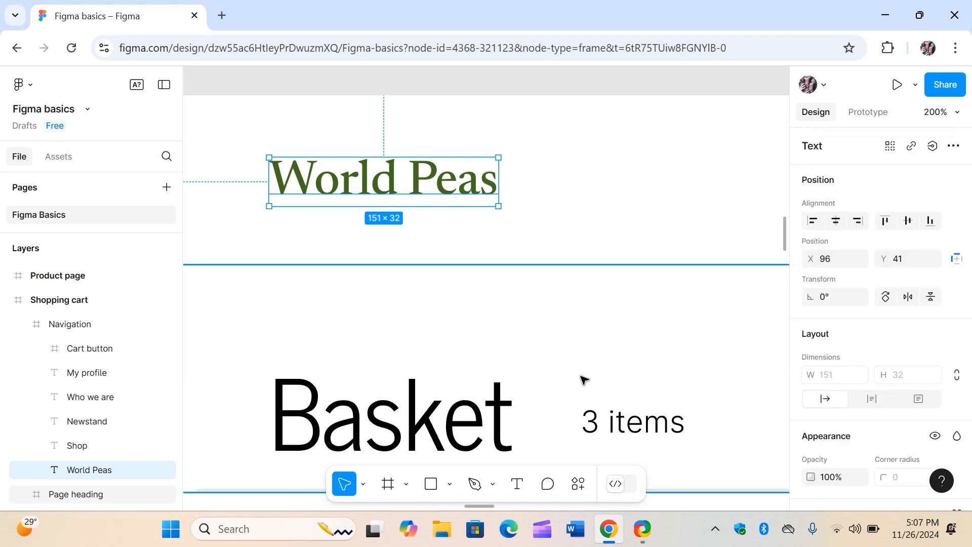